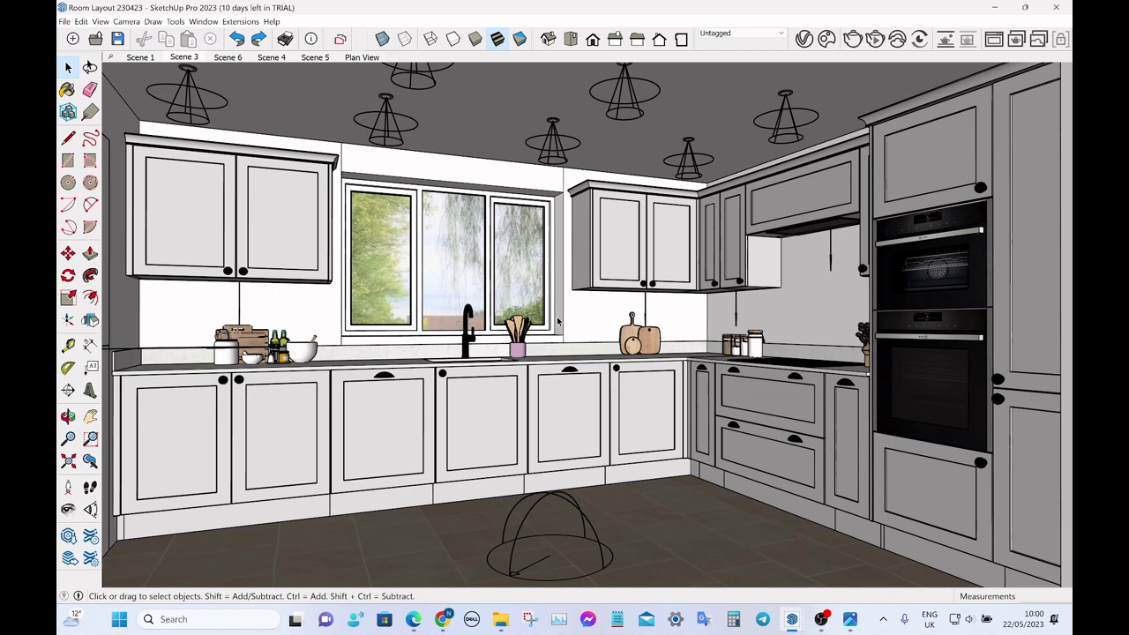
Open the saved render 'Render No Domelight or sun.jpeg' in the Photos viewer.
{"action": "left_click", "coordinate": [850, 620]}
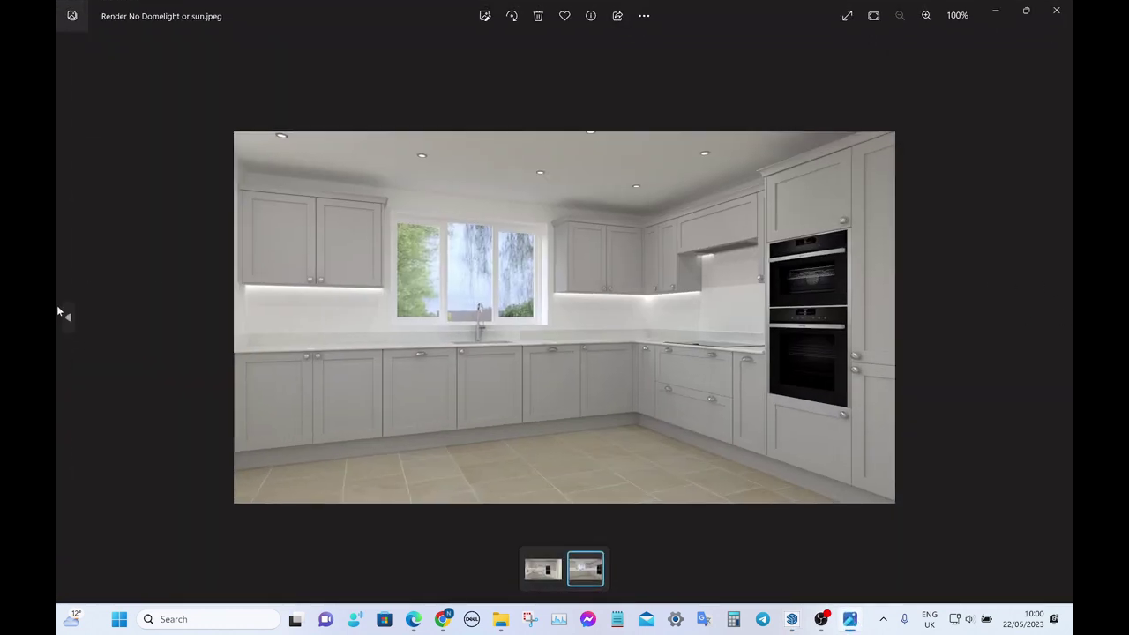
Compare Render Dome Light.jpg with the no-dome-light render, then minimize Photos.
{"action": "left_click", "coordinate": [69, 320]}
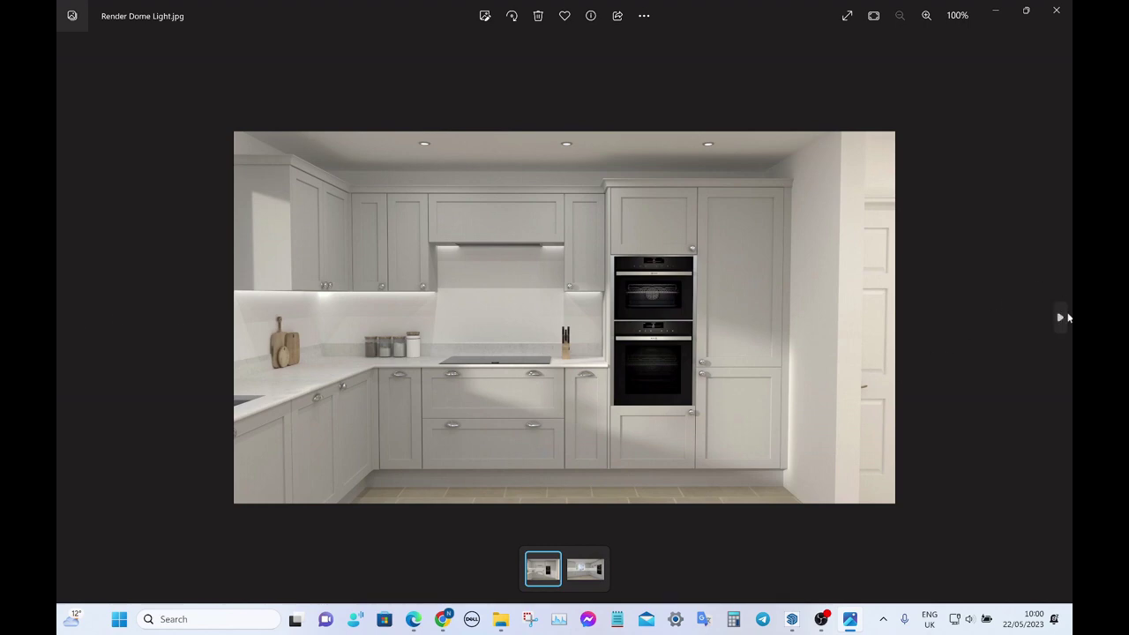
{"action": "left_click", "coordinate": [1060, 317]}
{"action": "left_click", "coordinate": [996, 11]}
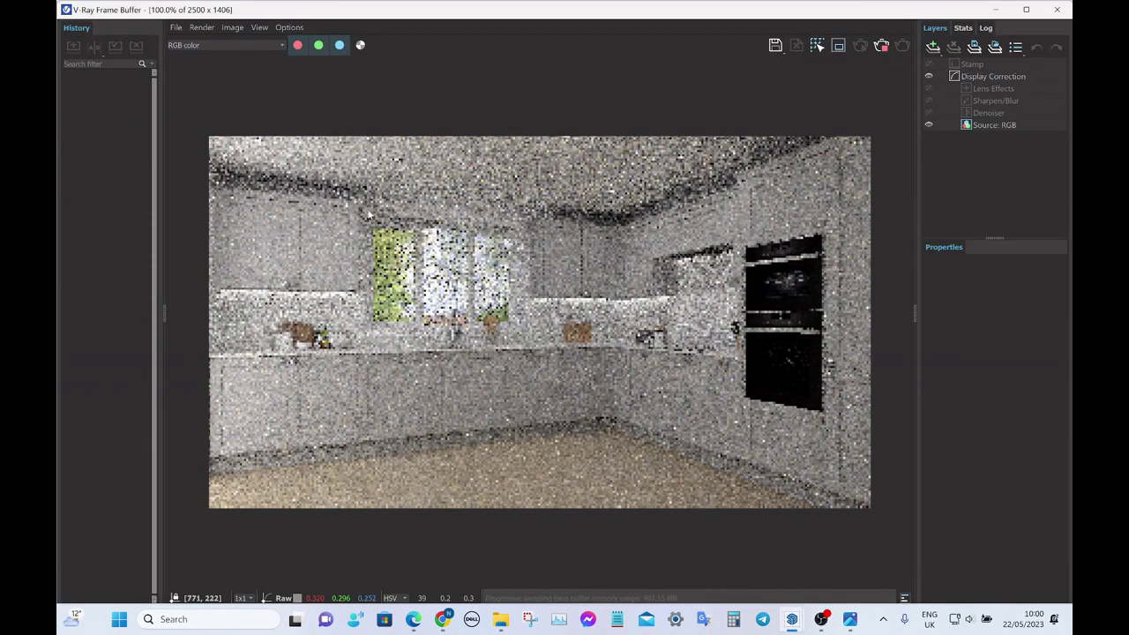
Stop and close the local V-Ray render, then export the kitchen scene to Chaos Cloud.
{"action": "left_click", "coordinate": [882, 47]}
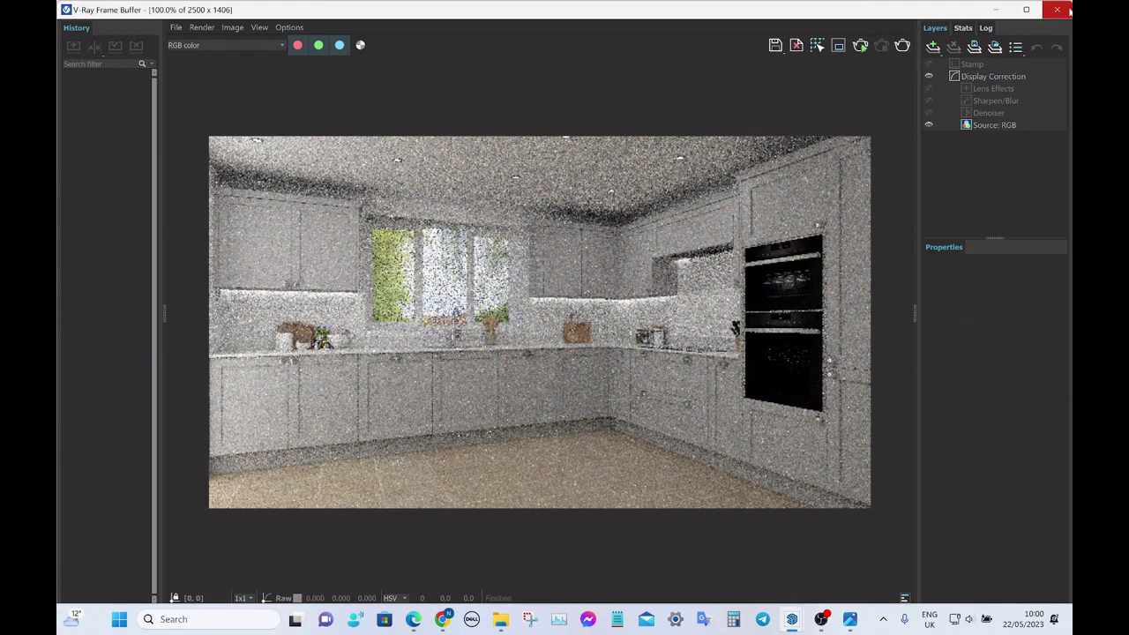
{"action": "left_click", "coordinate": [1058, 9]}
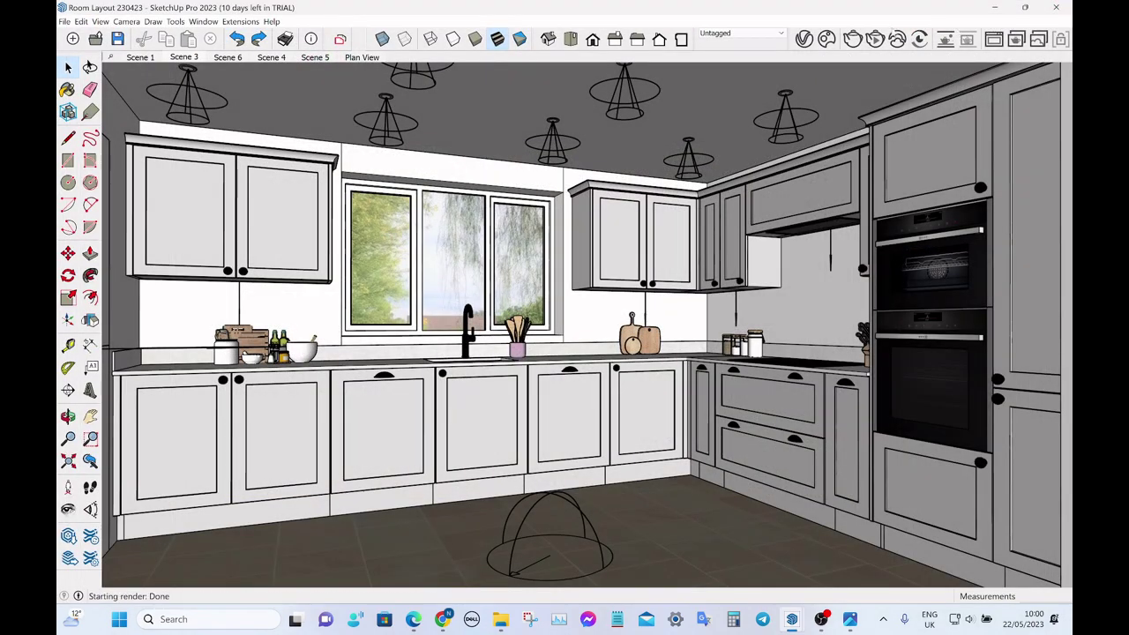
{"action": "left_click", "coordinate": [900, 45]}
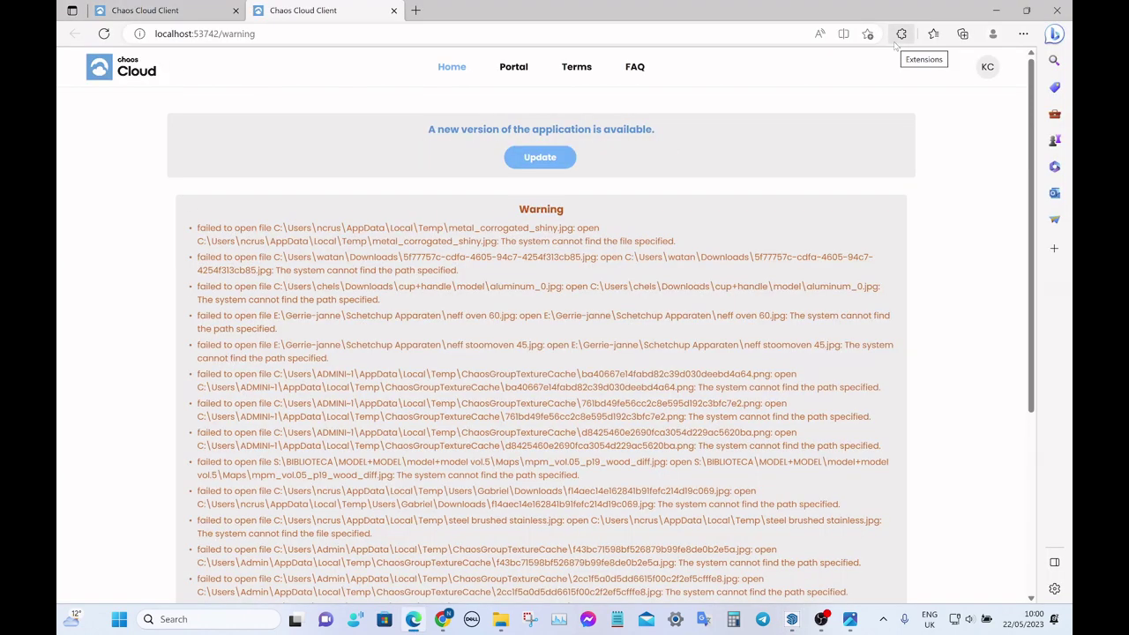
Accept the missing-texture warnings, submit the Room Layout 230423 job at 2500×1406, and view it.
{"action": "scroll", "coordinate": [668, 234], "scroll_direction": "down", "scroll_amount": 3}
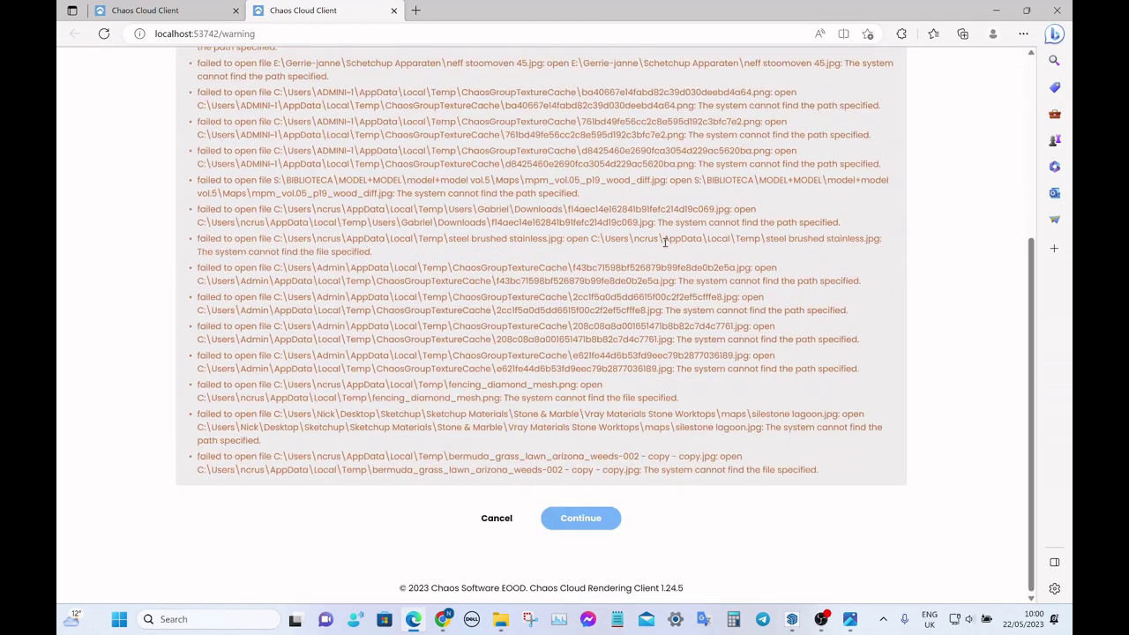
{"action": "left_click", "coordinate": [580, 518]}
{"action": "scroll", "coordinate": [607, 386], "scroll_direction": "down", "scroll_amount": 2}
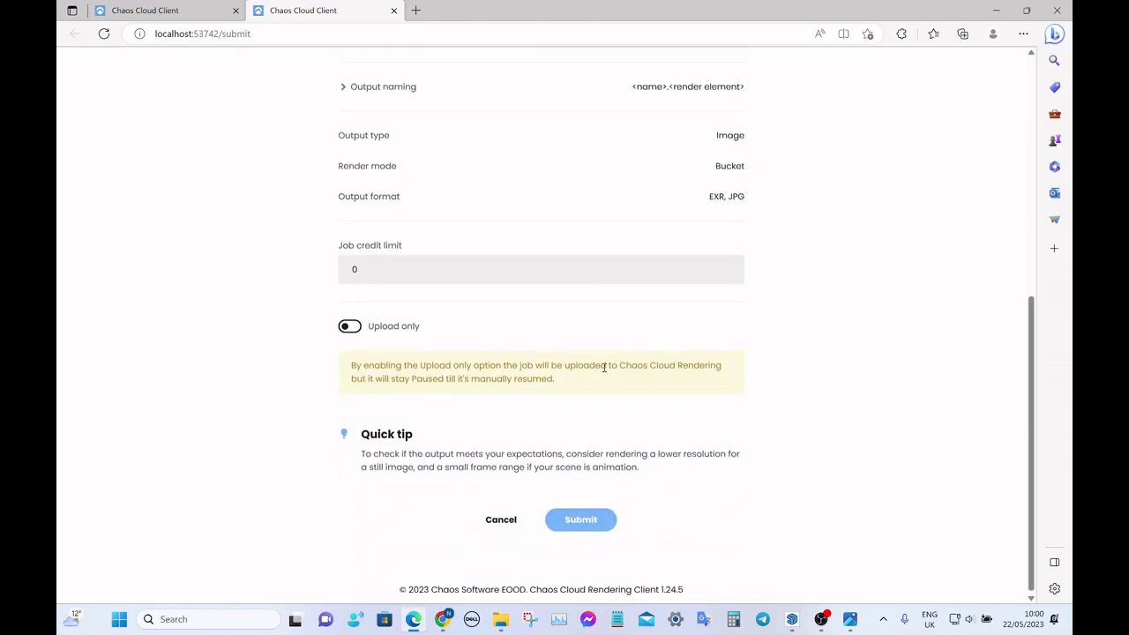
{"action": "scroll", "coordinate": [609, 356], "scroll_direction": "up", "scroll_amount": 5}
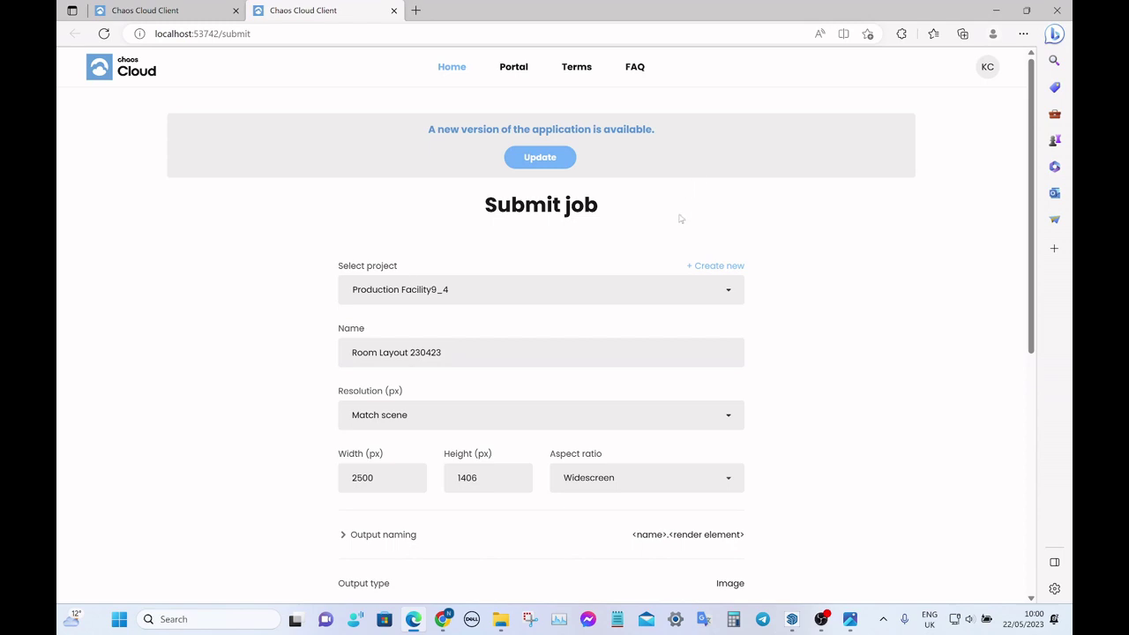
{"action": "scroll", "coordinate": [675, 219], "scroll_direction": "down", "scroll_amount": 5}
{"action": "left_click", "coordinate": [583, 520]}
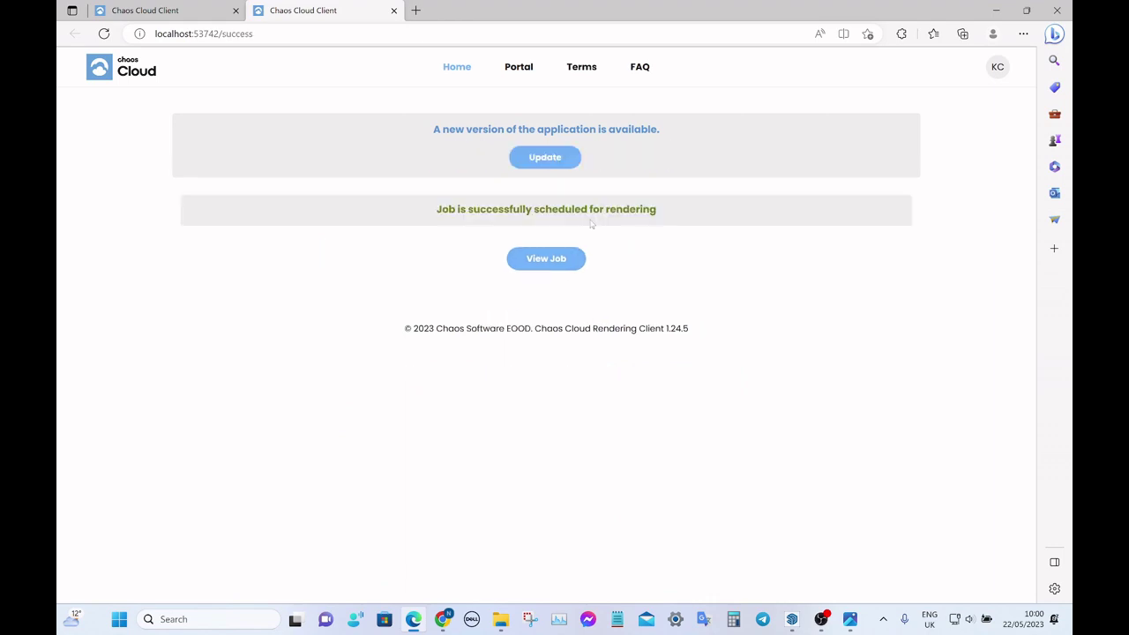
{"action": "left_click", "coordinate": [552, 259]}
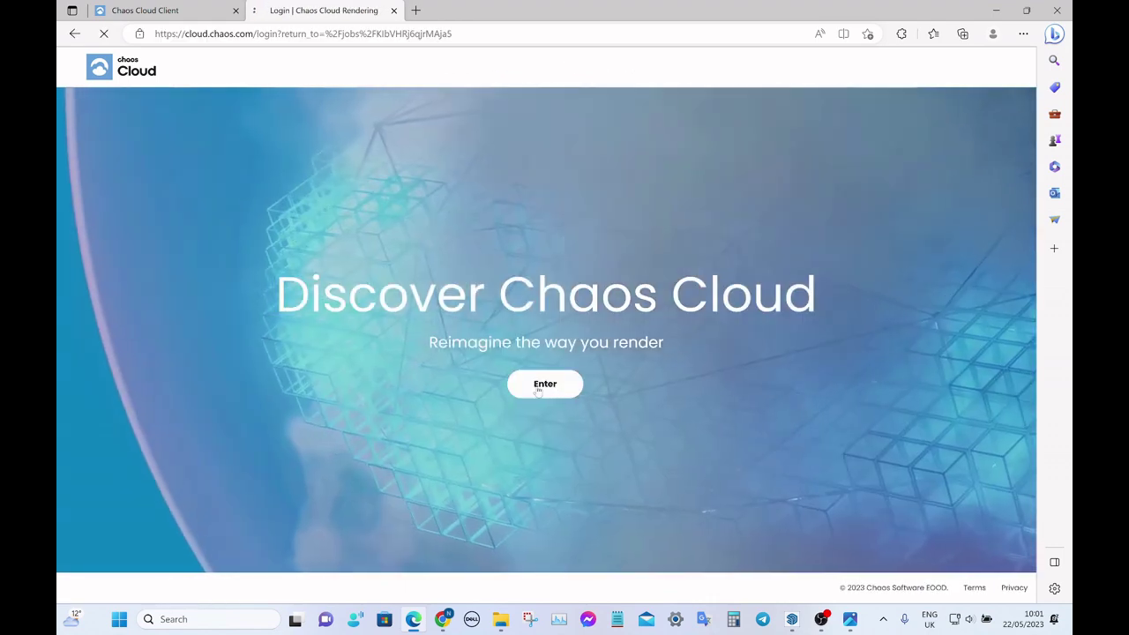
Sign in to Chaos Cloud, check the Room Layout 230423 job's progress, and return to SketchUp.
{"action": "left_click", "coordinate": [545, 387]}
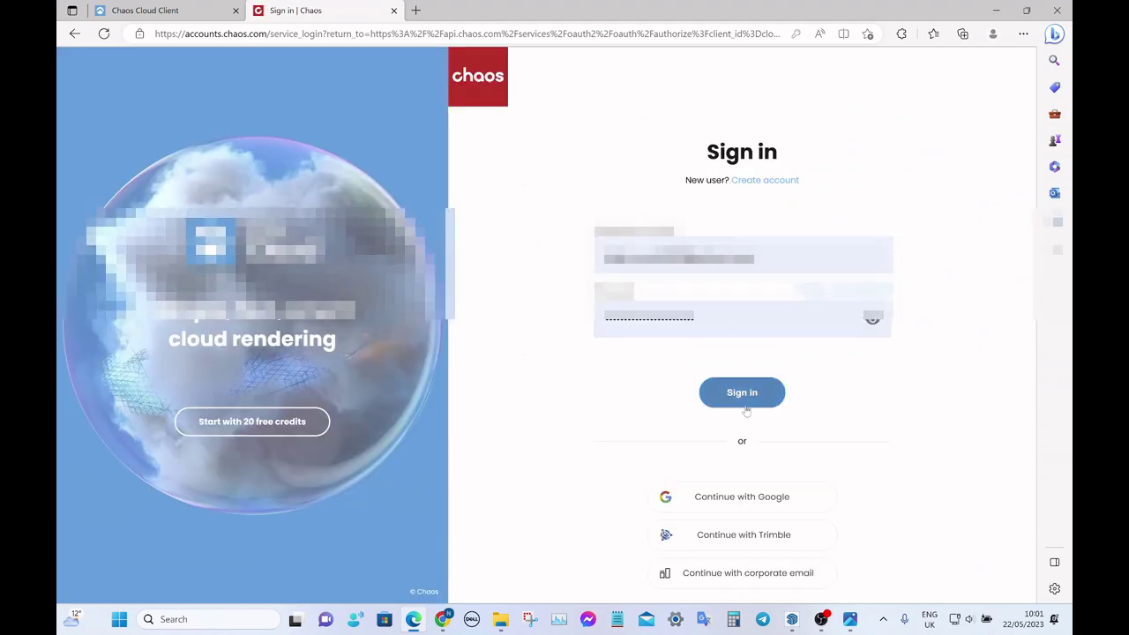
{"action": "left_click", "coordinate": [745, 406]}
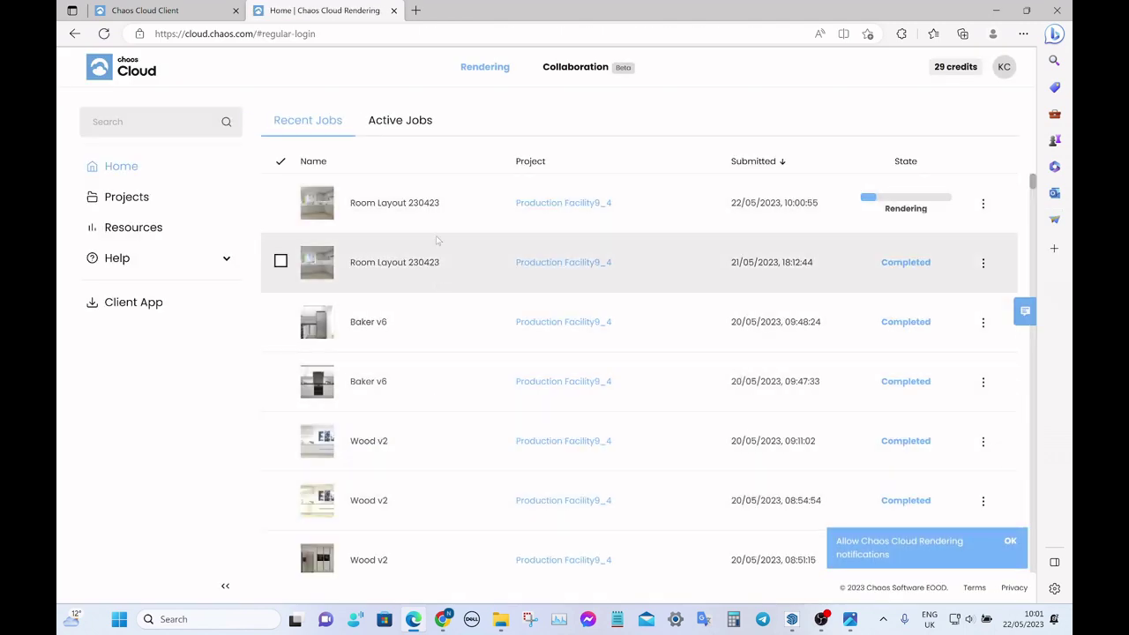
{"action": "left_click", "coordinate": [411, 204]}
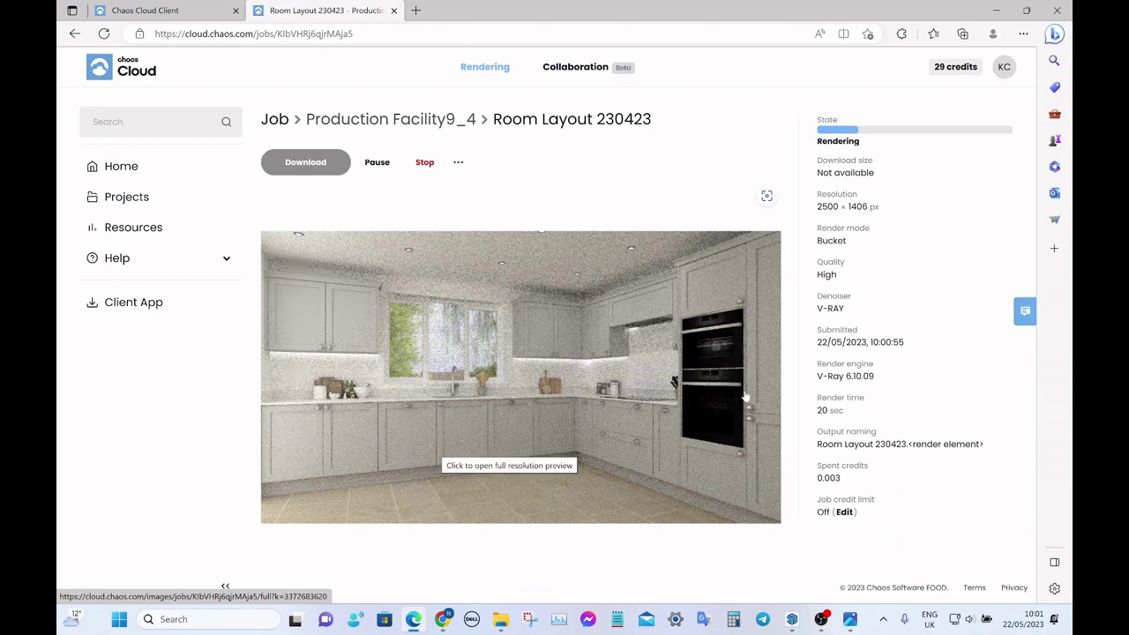
{"action": "mouse_move", "coordinate": [792, 619]}
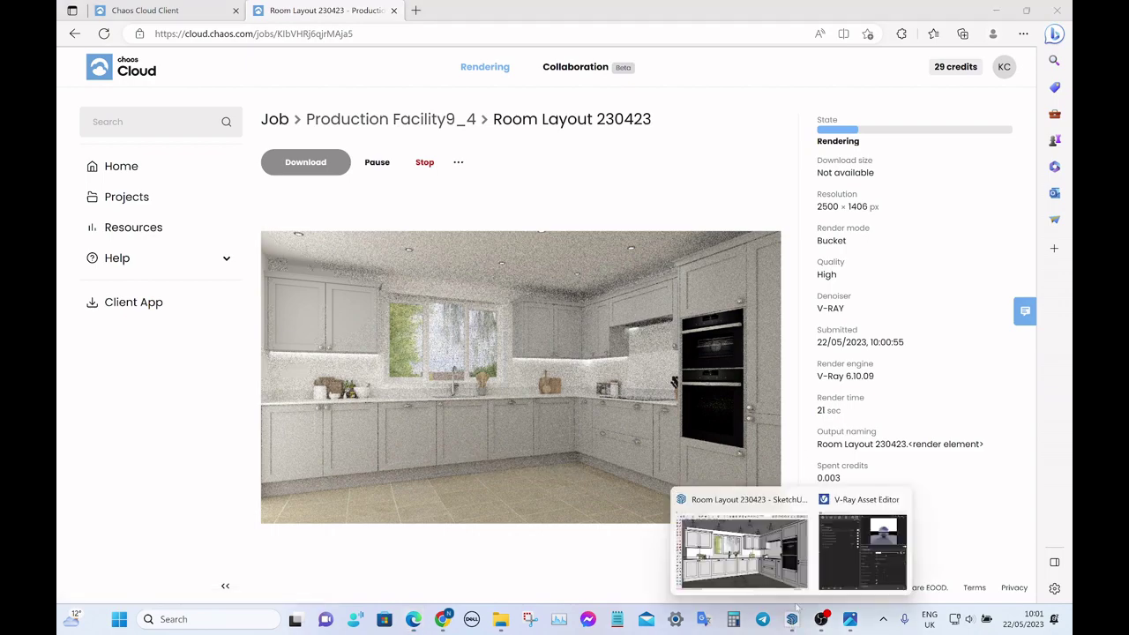
{"action": "left_click", "coordinate": [757, 566]}
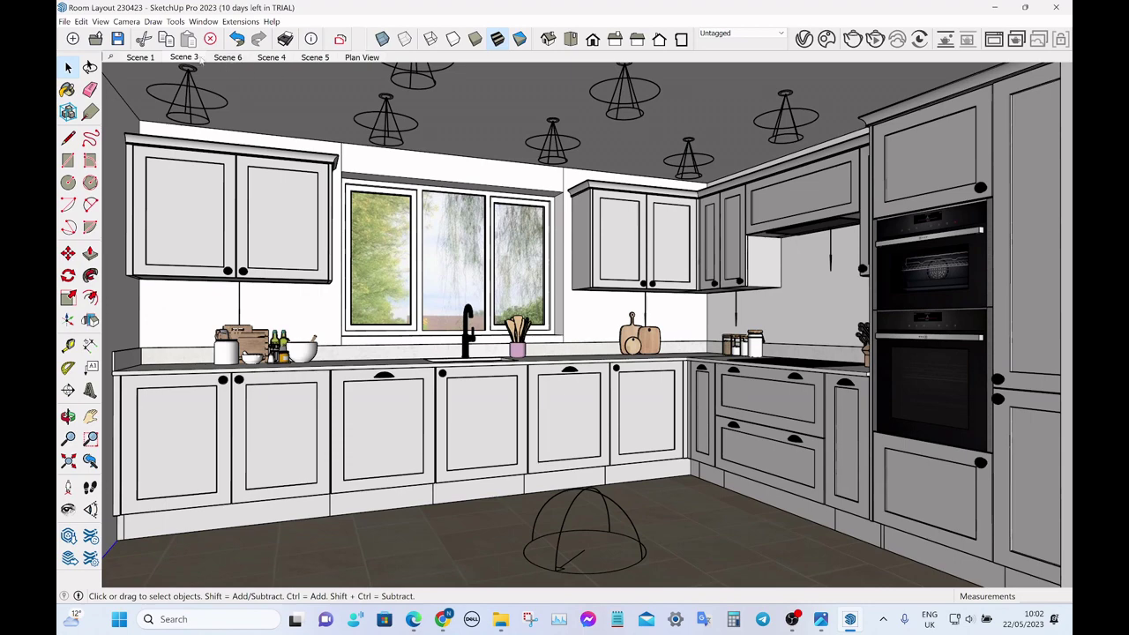
From Scene 4, turn the dome light on the kitchen floor by 105°.
{"action": "left_click", "coordinate": [271, 57]}
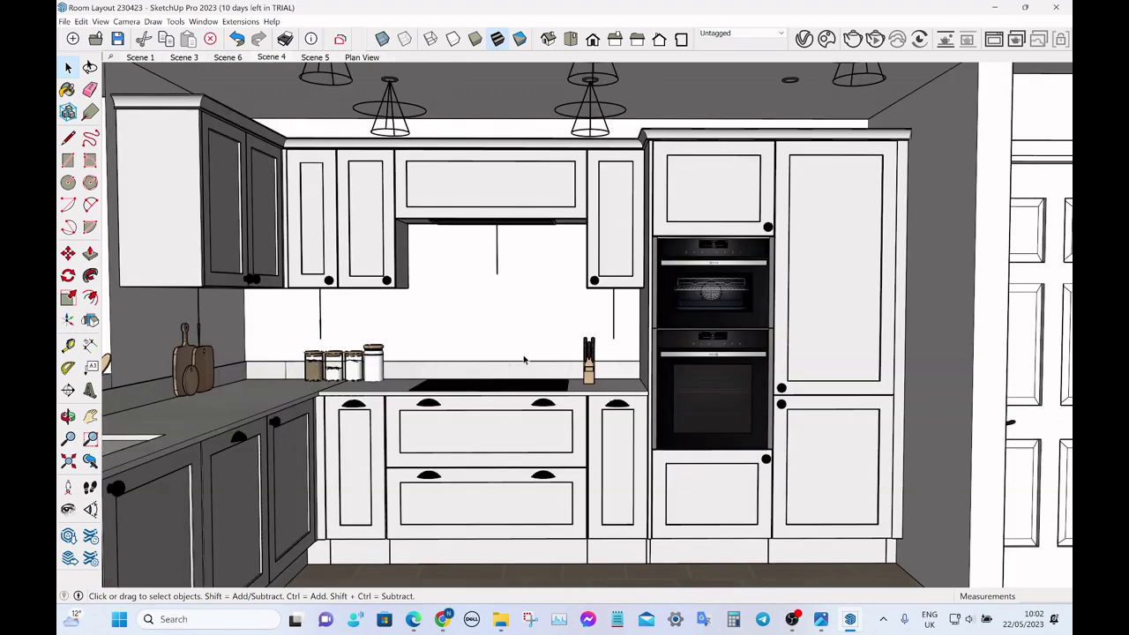
{"action": "scroll", "coordinate": [721, 225], "scroll_direction": "down", "scroll_amount": 5}
{"action": "middle_click_drag", "start_coordinate": [721, 225], "coordinate": [636, 393]}
{"action": "scroll", "coordinate": [710, 401], "scroll_direction": "down", "scroll_amount": 1}
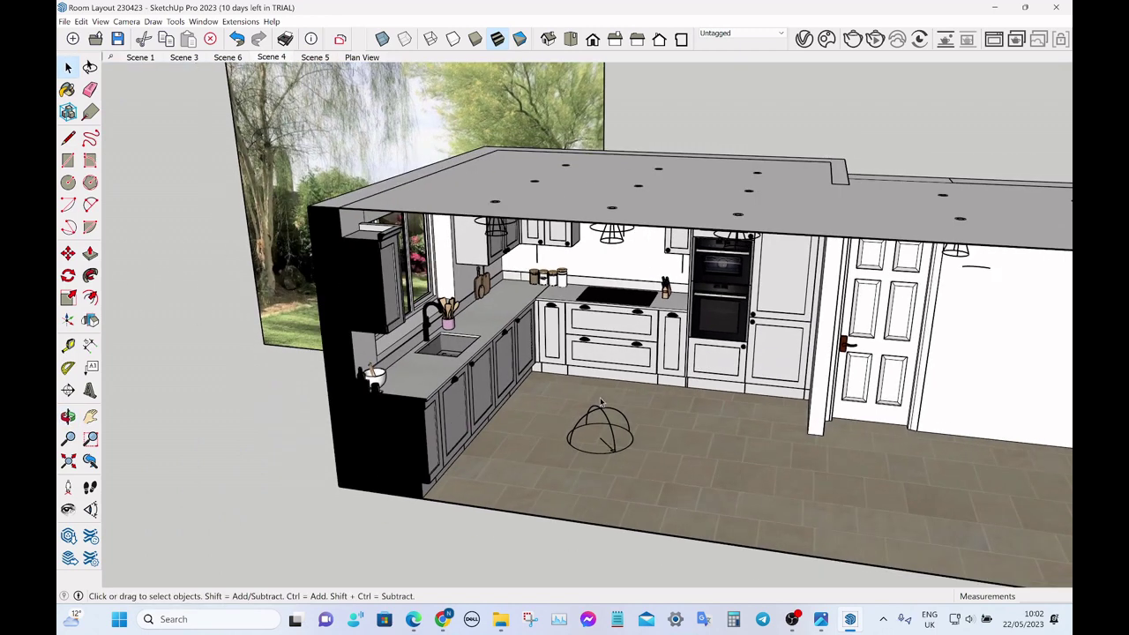
{"action": "left_click", "coordinate": [614, 449]}
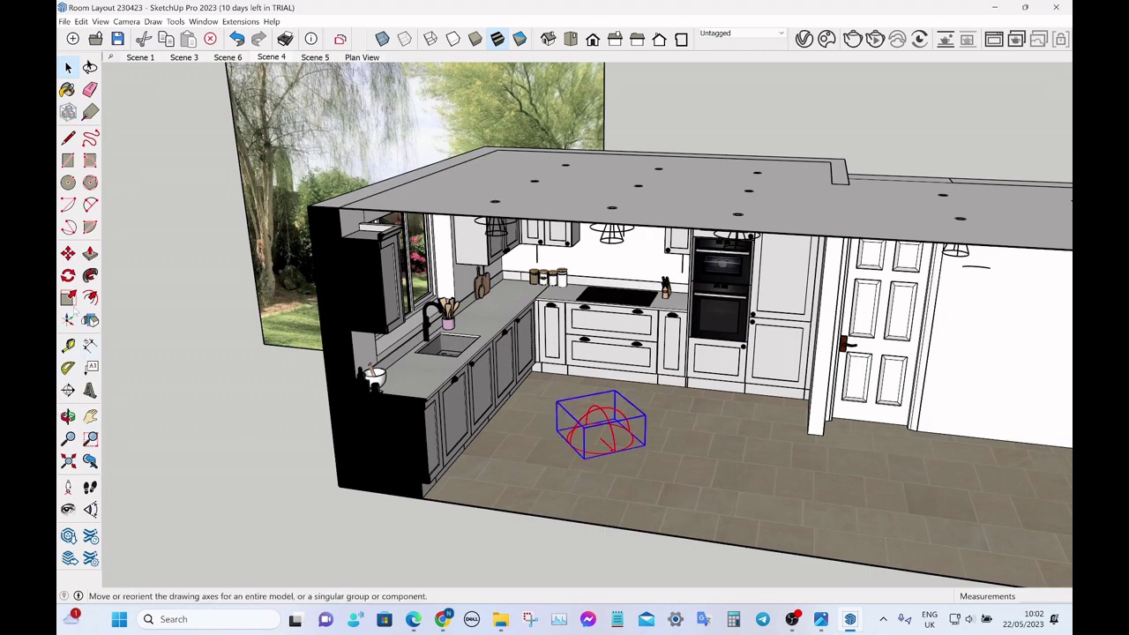
{"action": "left_click", "coordinate": [68, 275]}
{"action": "scroll", "coordinate": [617, 441], "scroll_direction": "up", "scroll_amount": 5}
{"action": "left_click", "coordinate": [661, 466]}
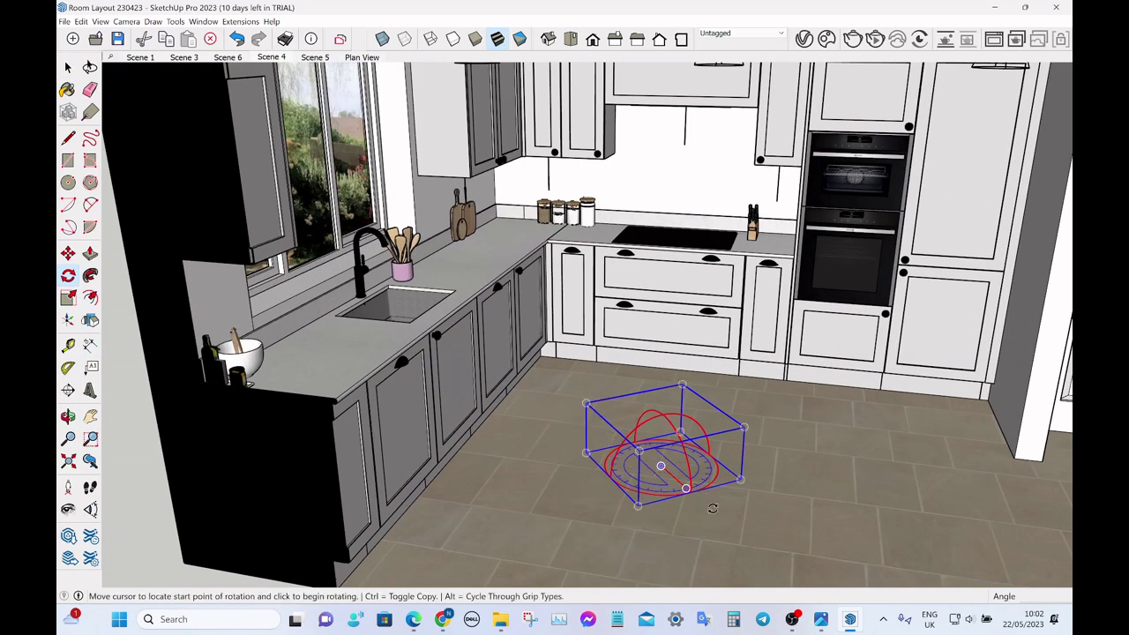
{"action": "left_click", "coordinate": [719, 514]}
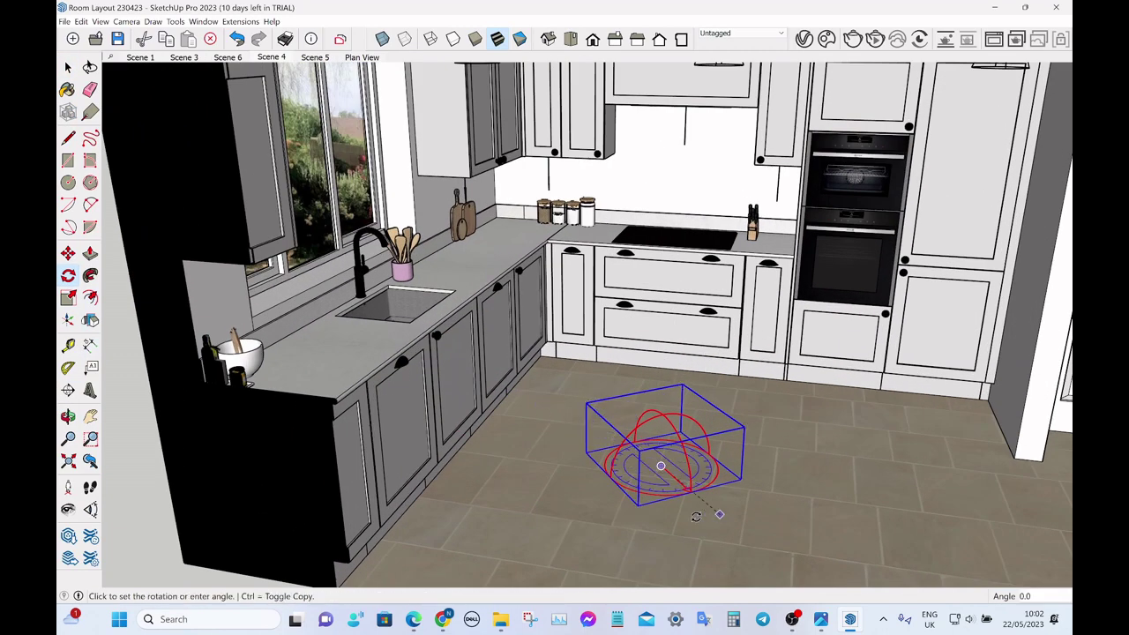
{"action": "left_click", "coordinate": [532, 484]}
{"action": "key", "text": "space"}
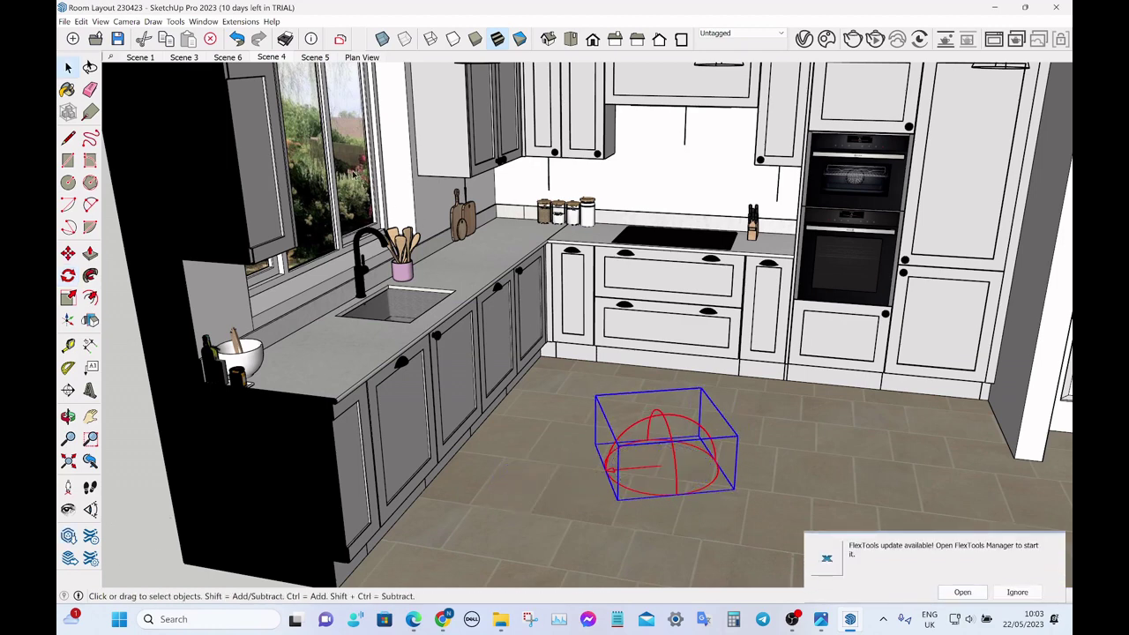
Dismiss the FlexTools notice and start an interactive V-Ray render of the oven-wall scene.
{"action": "left_click", "coordinate": [1017, 592]}
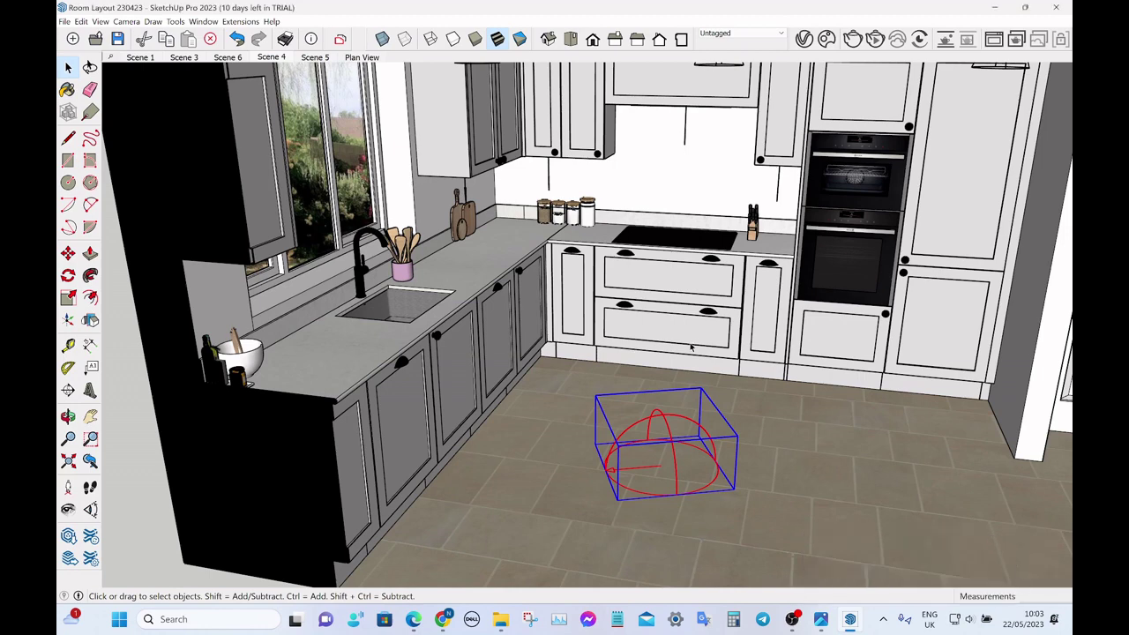
{"action": "left_click", "coordinate": [303, 57]}
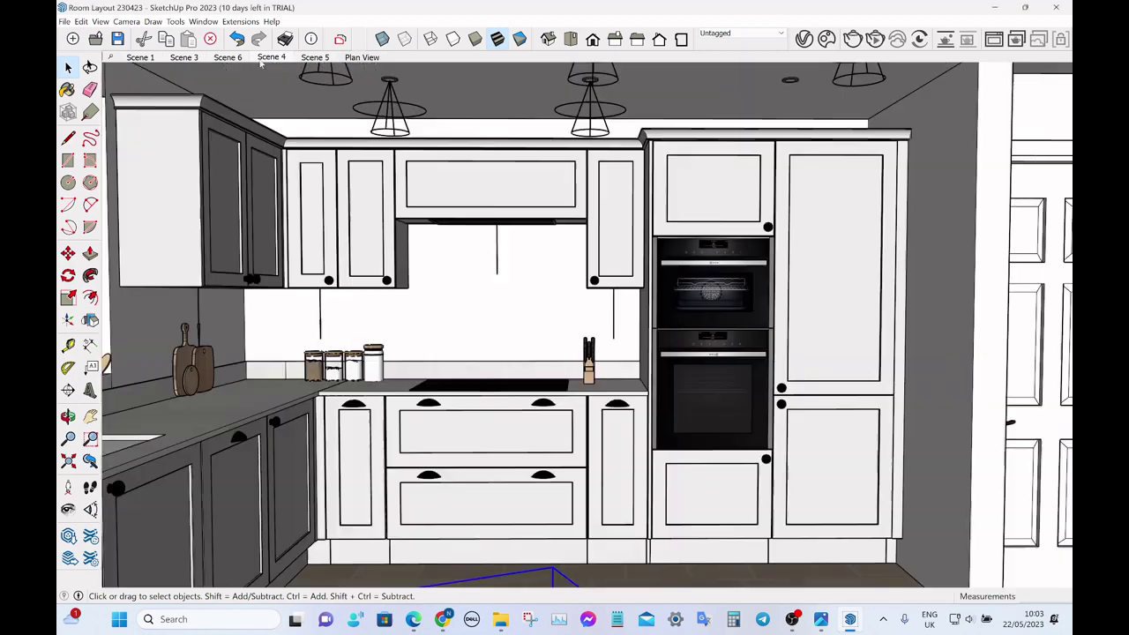
{"action": "left_click", "coordinate": [880, 42]}
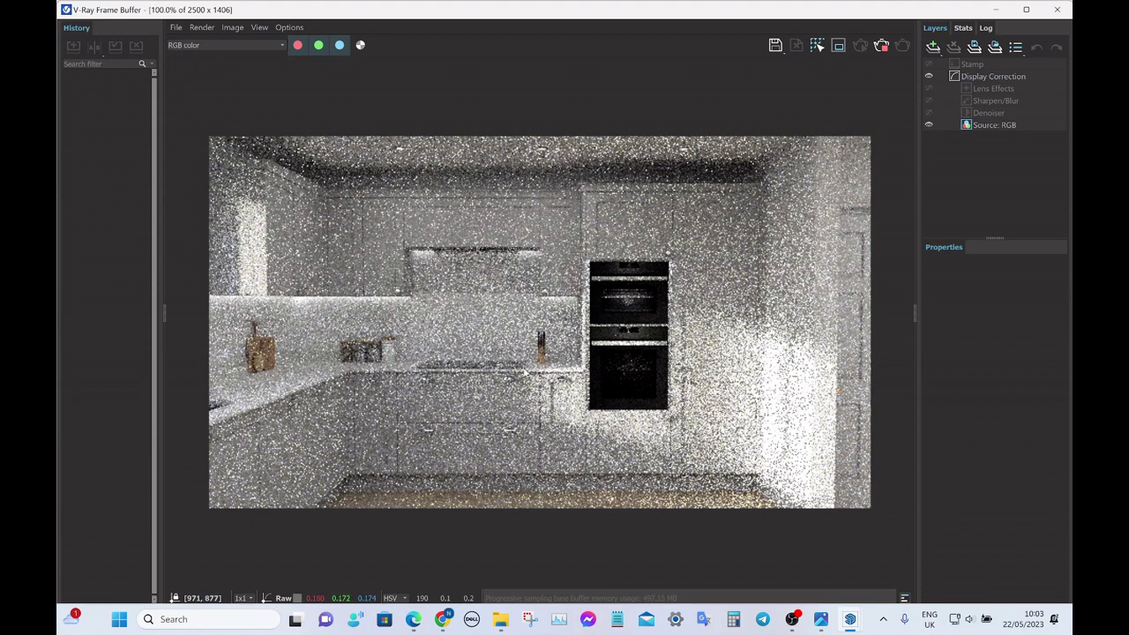
Let the interactive render build up, then restore down the V-Ray Frame Buffer to reveal SketchUp.
{"action": "left_click", "coordinate": [1026, 9]}
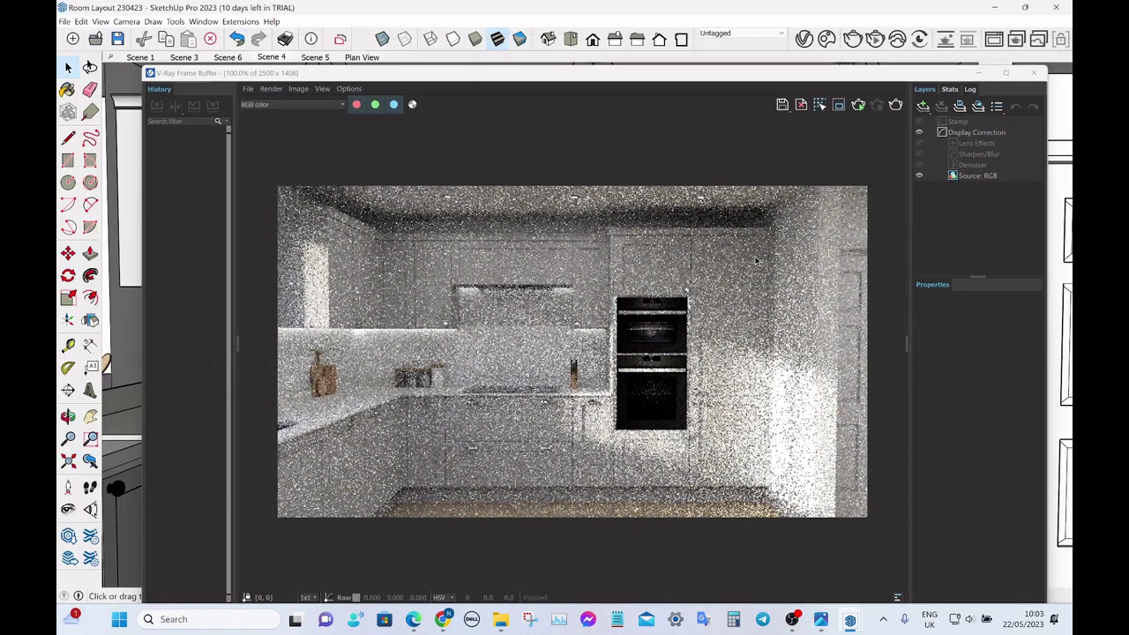
Rotate the floor dome light a further 20° about the centre of its base.
{"action": "middle_click_drag", "start_coordinate": [732, 309], "coordinate": [662, 426]}
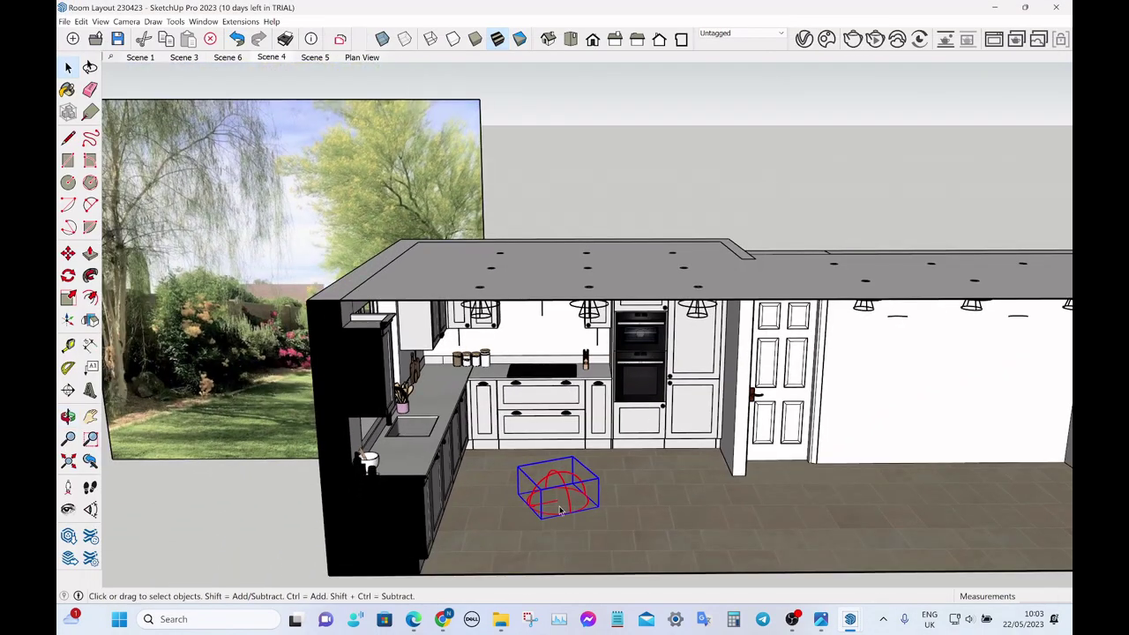
{"action": "middle_click_drag", "start_coordinate": [560, 510], "coordinate": [568, 521]}
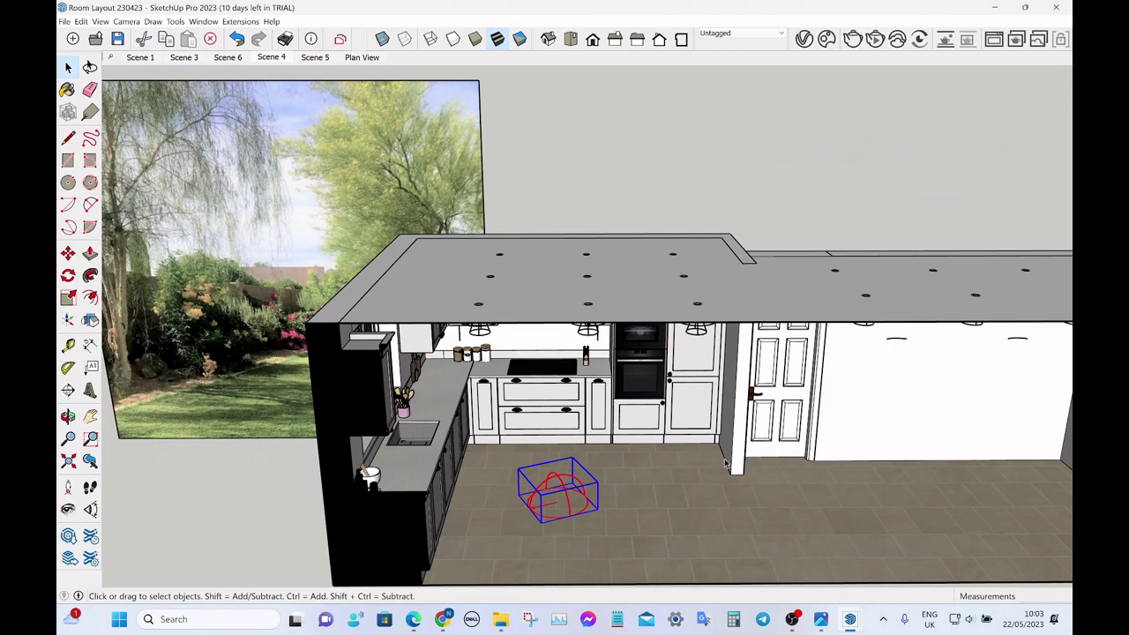
{"action": "scroll", "coordinate": [518, 559], "scroll_direction": "up", "scroll_amount": 3}
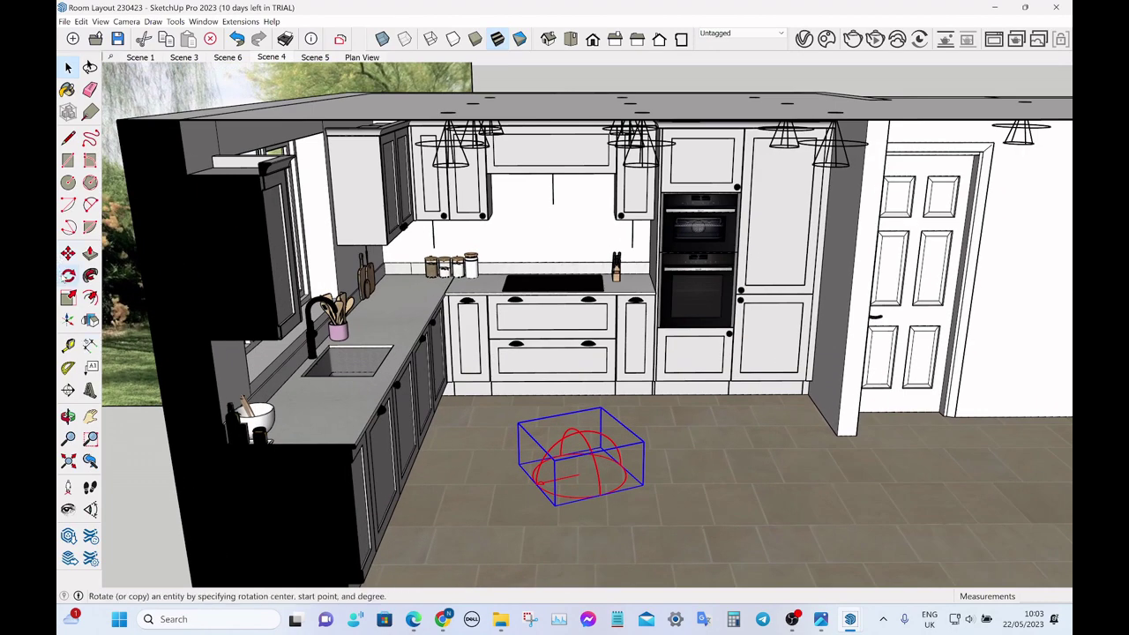
{"action": "left_click", "coordinate": [68, 275]}
{"action": "scroll", "coordinate": [487, 414], "scroll_direction": "up", "scroll_amount": 2}
{"action": "scroll", "coordinate": [487, 414], "scroll_direction": "up", "scroll_amount": 2}
{"action": "left_click", "coordinate": [628, 505]}
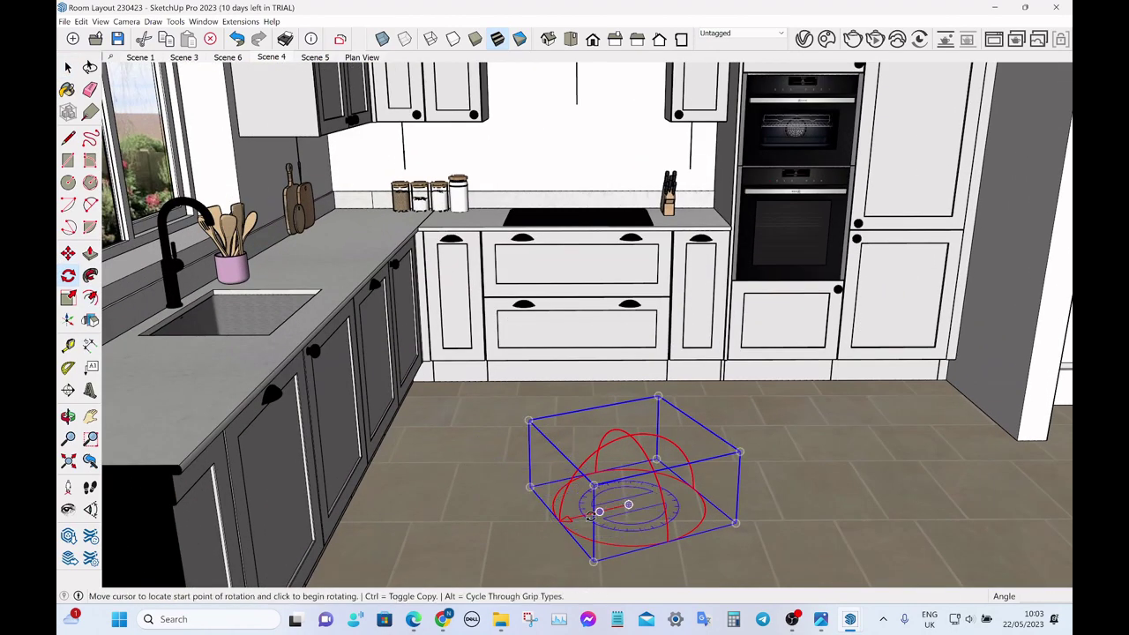
{"action": "left_click", "coordinate": [508, 533]}
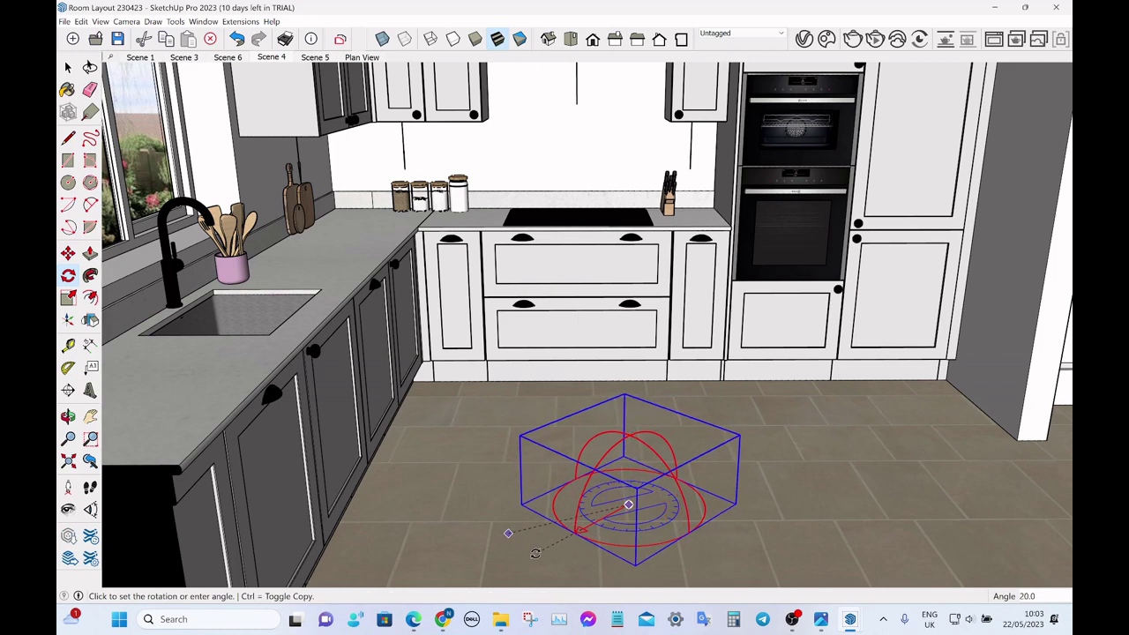
{"action": "left_click", "coordinate": [530, 543]}
{"action": "key", "text": "space"}
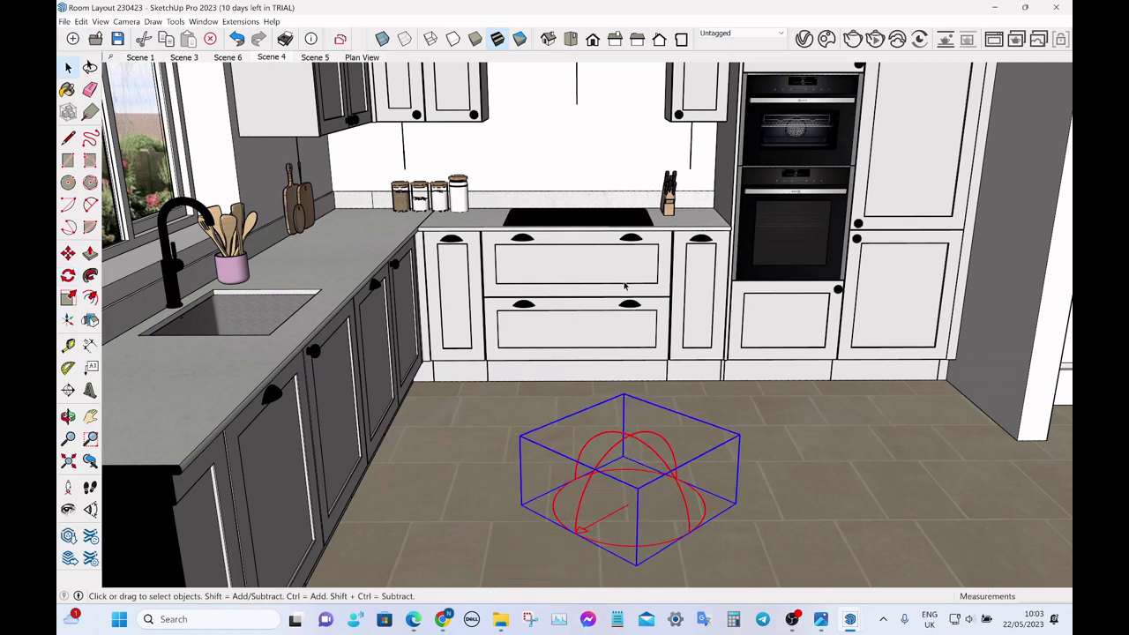
Switch to the Scene 4 view, then stop and close the grainy local V-Ray render.
{"action": "left_click", "coordinate": [279, 59]}
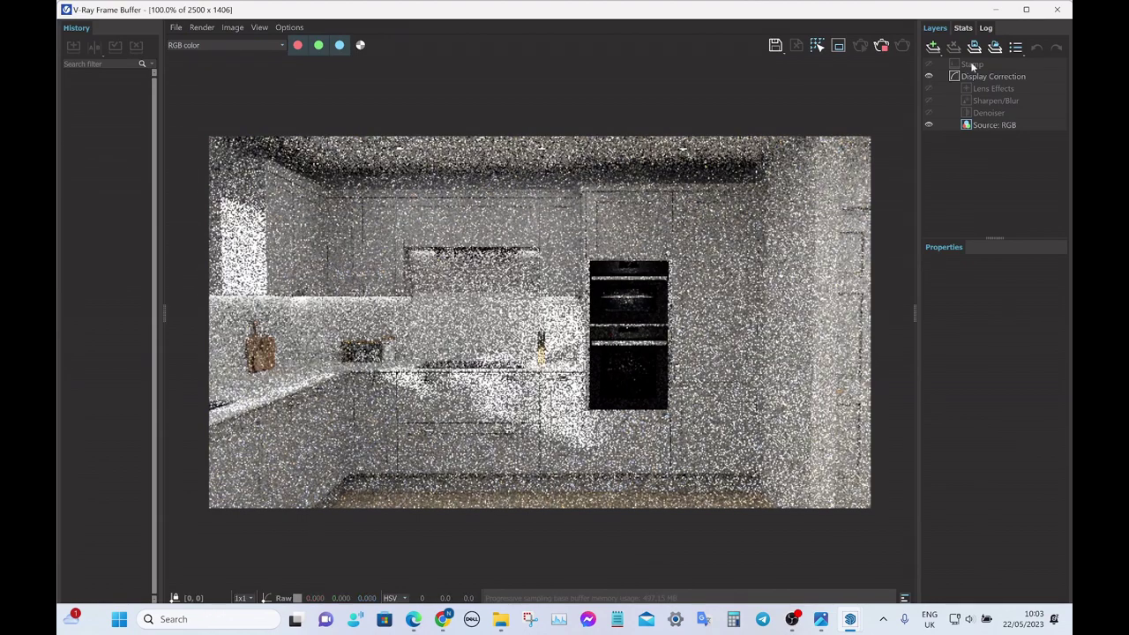
{"action": "left_click", "coordinate": [882, 45]}
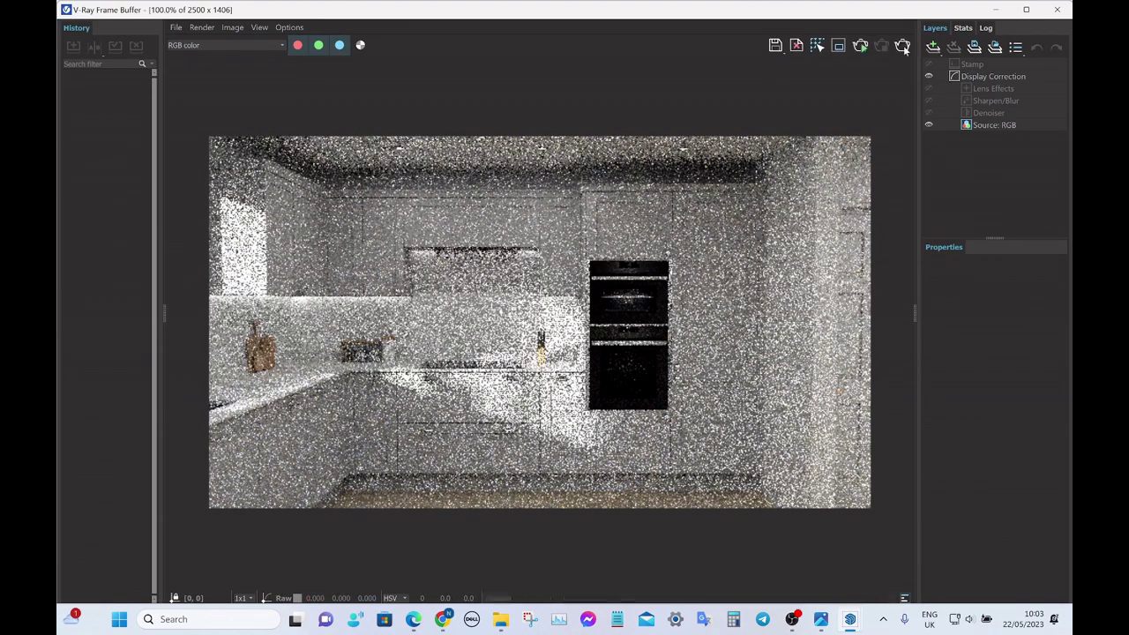
{"action": "left_click", "coordinate": [1056, 10]}
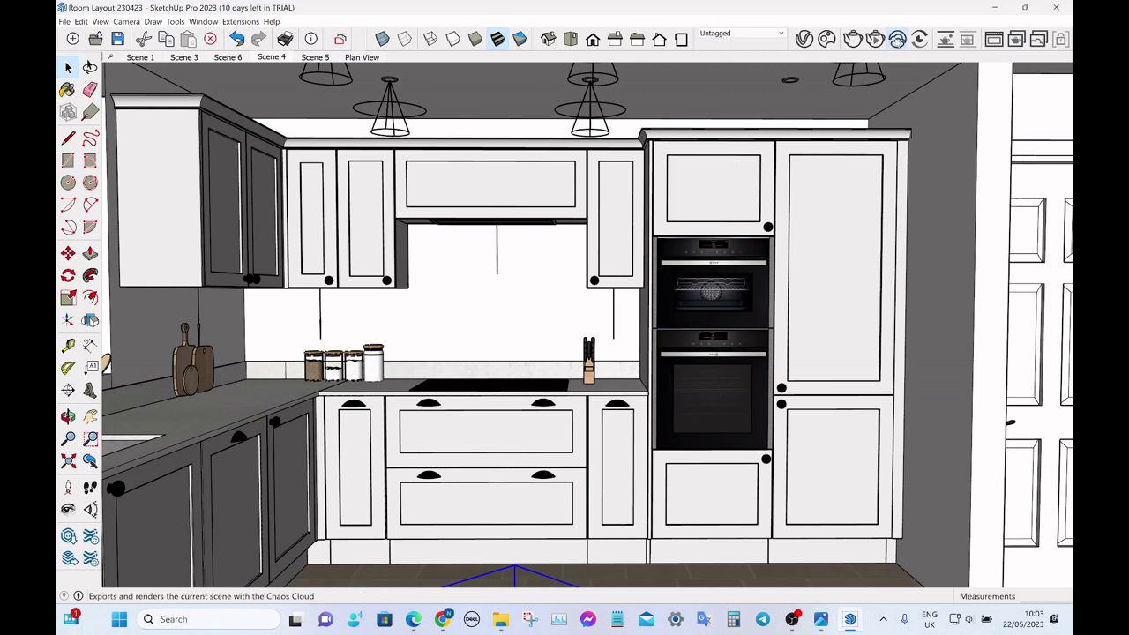
Submit a second Room Layout 230423 job to Chaos Cloud past the texture warnings and open its page.
{"action": "left_click", "coordinate": [897, 38]}
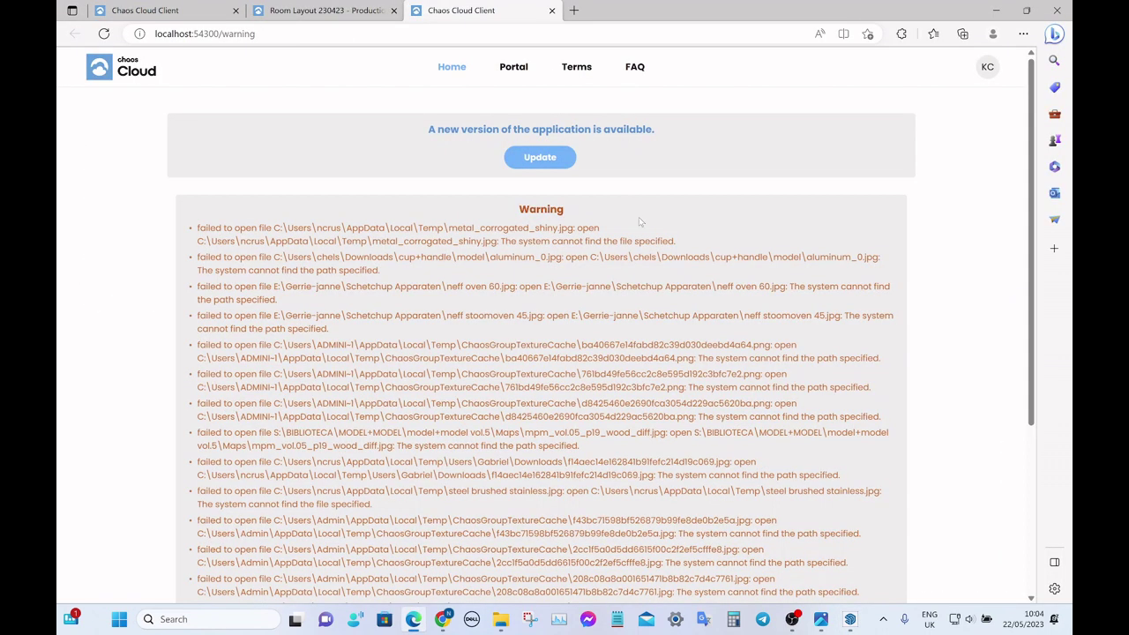
{"action": "scroll", "coordinate": [639, 220], "scroll_direction": "down", "scroll_amount": 3}
{"action": "left_click", "coordinate": [594, 516]}
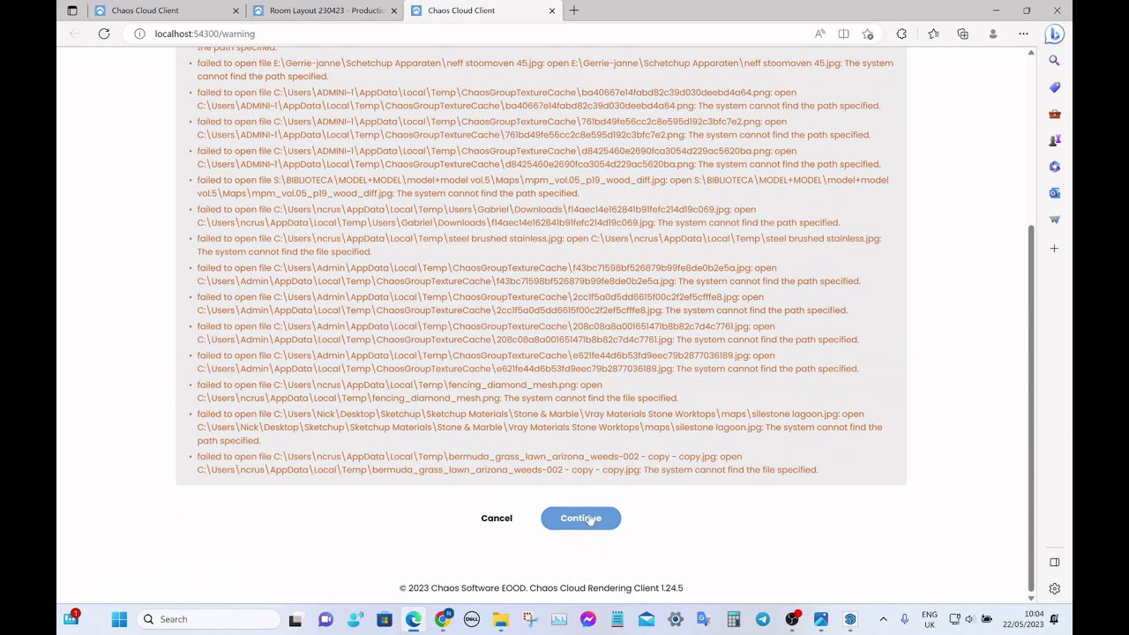
{"action": "scroll", "coordinate": [580, 370], "scroll_direction": "down", "scroll_amount": 4}
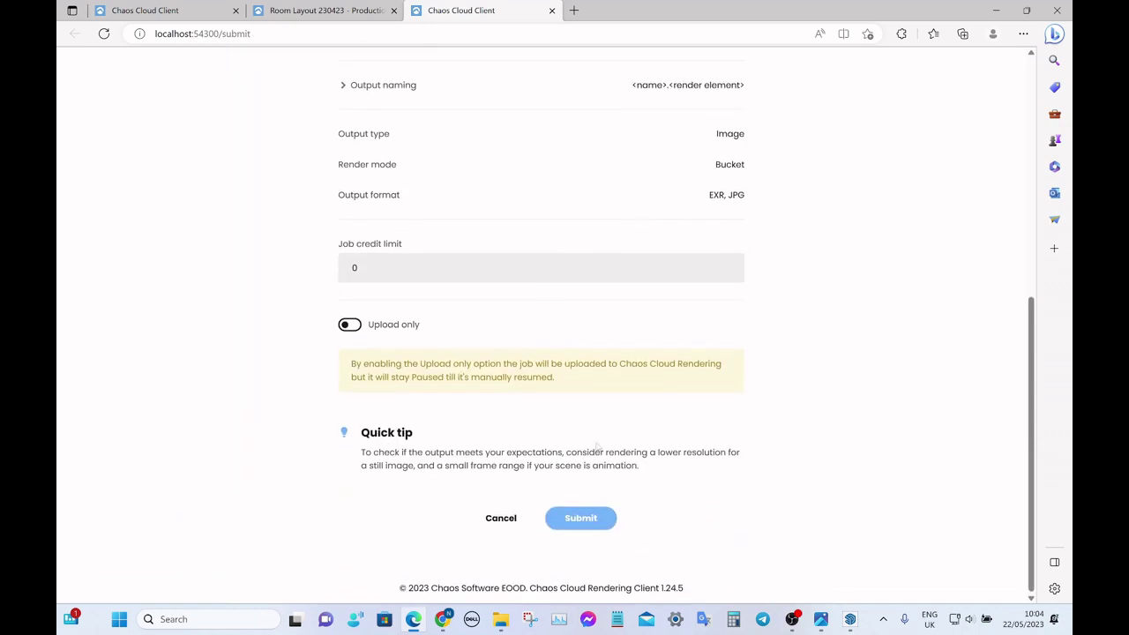
{"action": "left_click", "coordinate": [604, 518]}
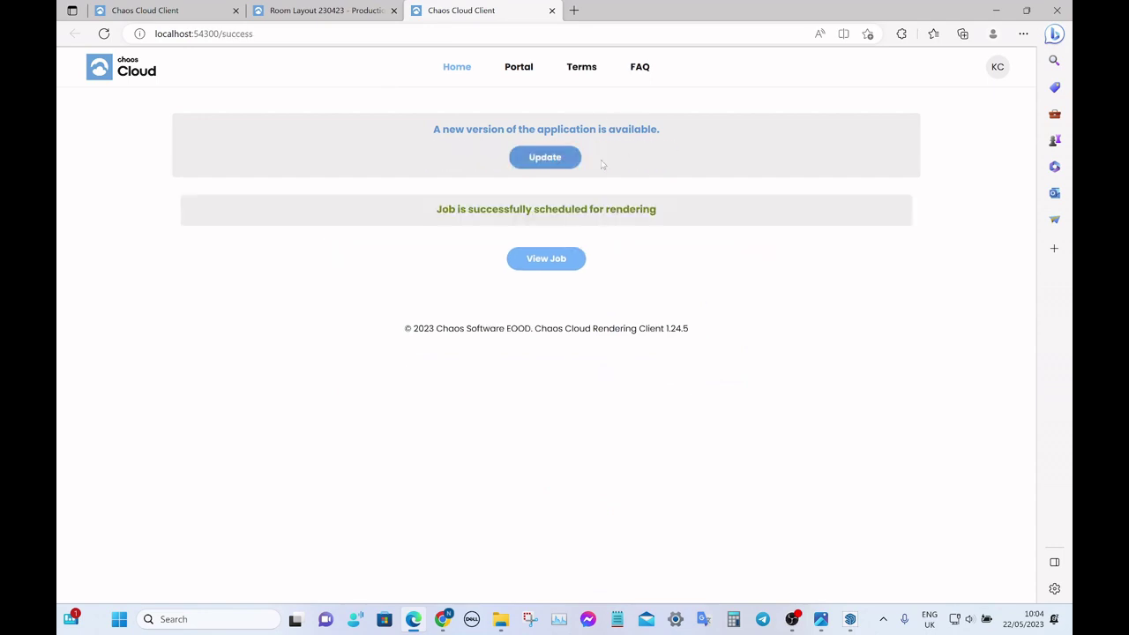
{"action": "left_click", "coordinate": [557, 264]}
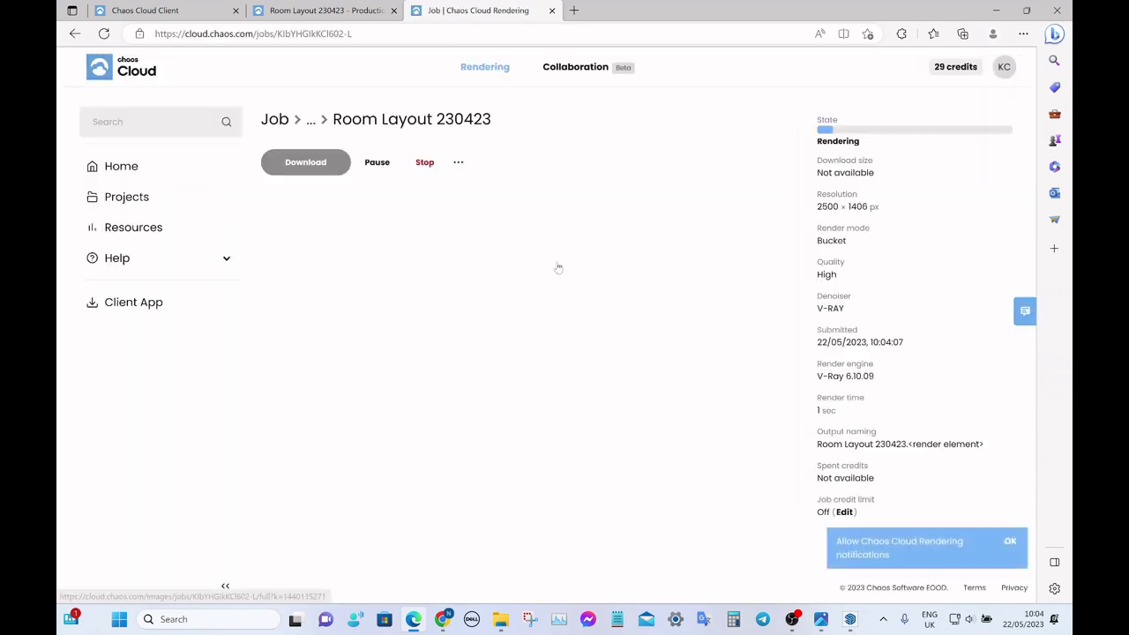
Compare the window-view and newer kitchen render jobs, then open the window-view render at 2500×1406.
{"action": "left_click", "coordinate": [331, 10]}
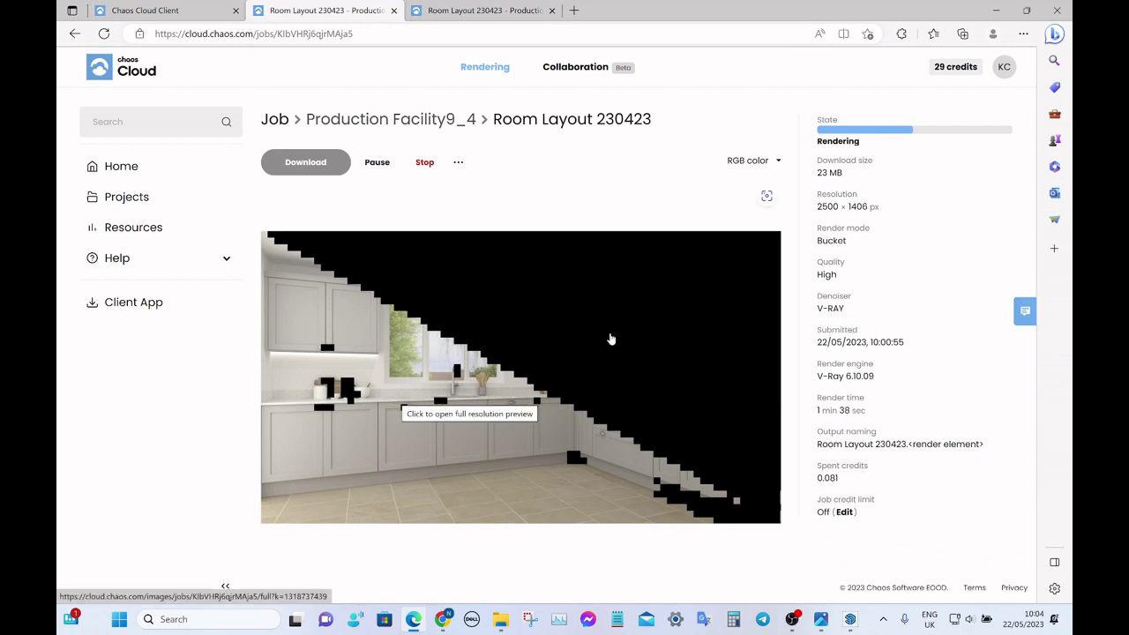
{"action": "left_click", "coordinate": [454, 8]}
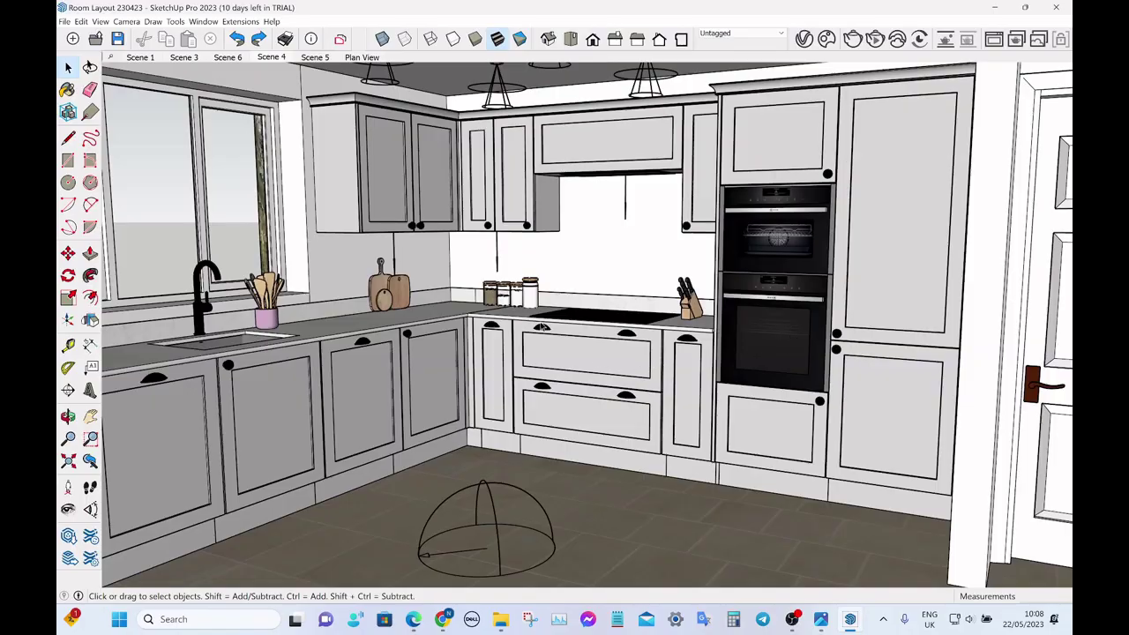
{"action": "left_click", "coordinate": [413, 620]}
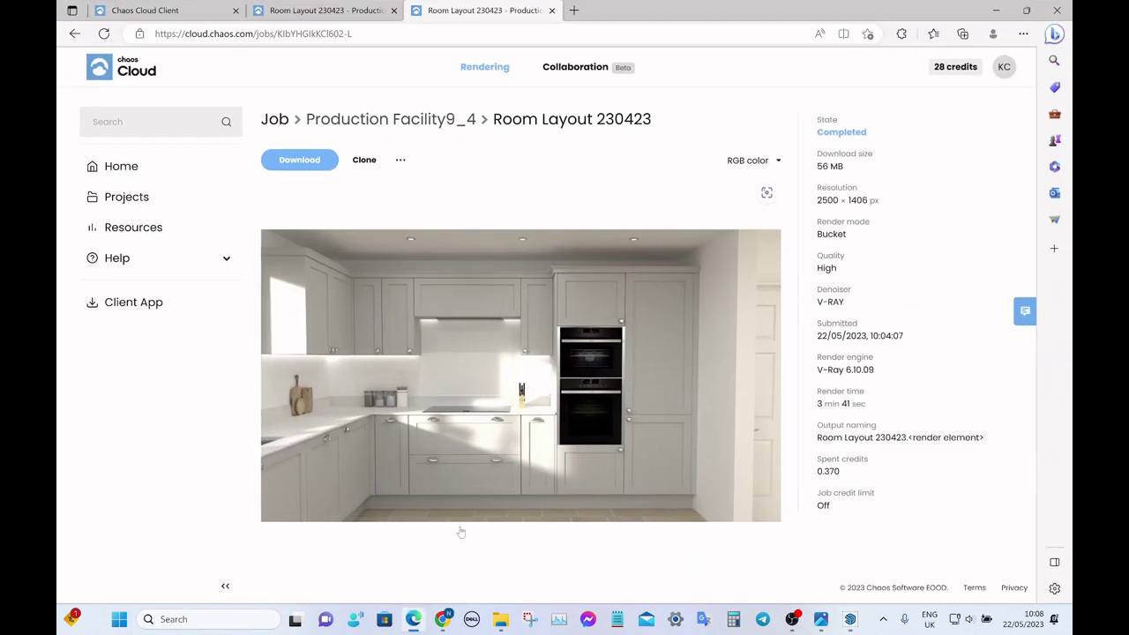
{"action": "left_click", "coordinate": [314, 10]}
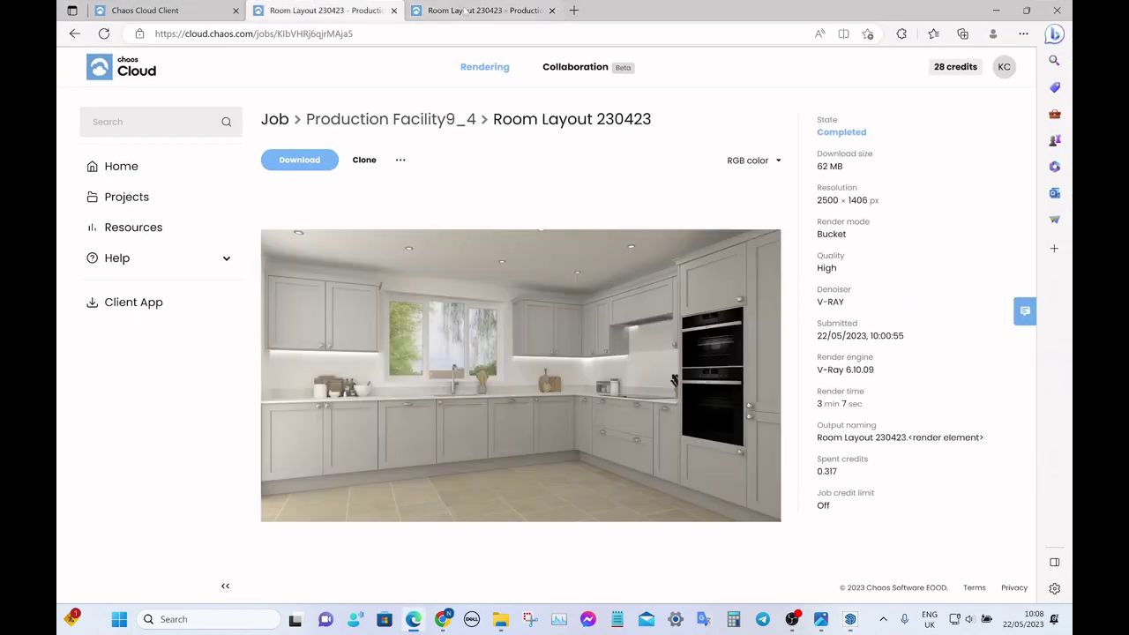
{"action": "left_click", "coordinate": [477, 9]}
{"action": "left_click", "coordinate": [346, 10]}
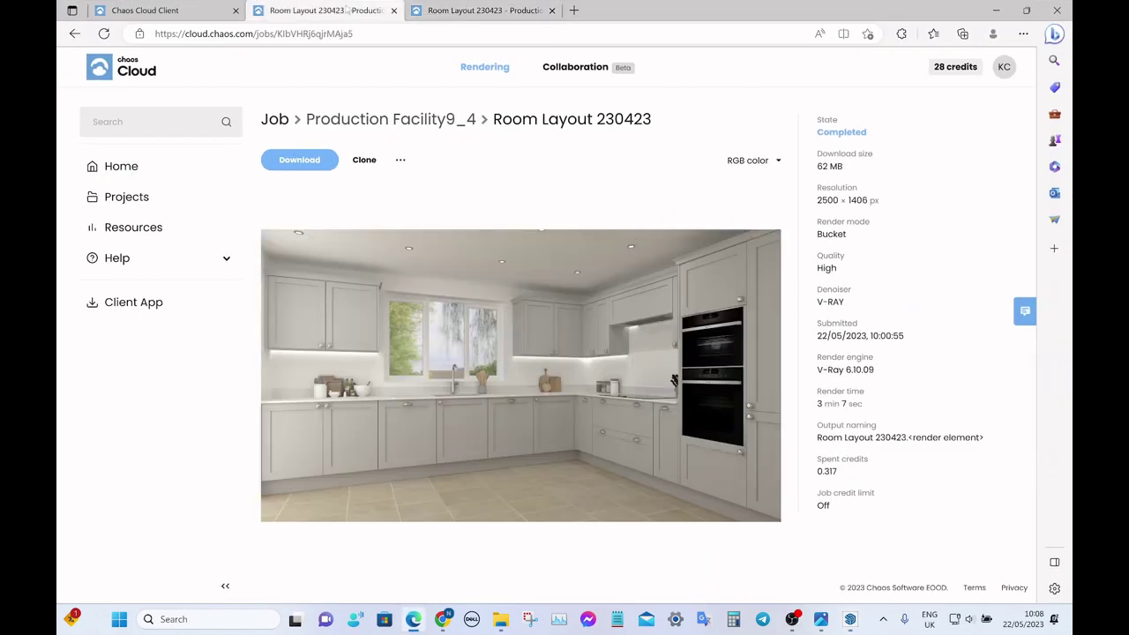
{"action": "left_click", "coordinate": [540, 354]}
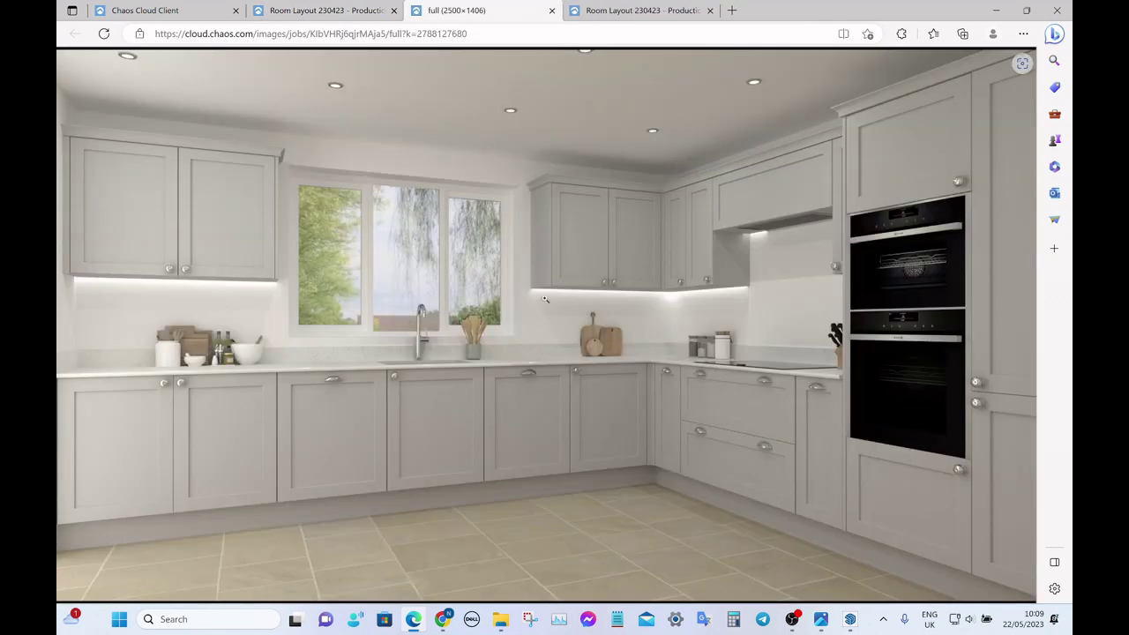
Save the full-resolution window-view render as Render1 in the Sketchup folder.
{"action": "right_click", "coordinate": [540, 272]}
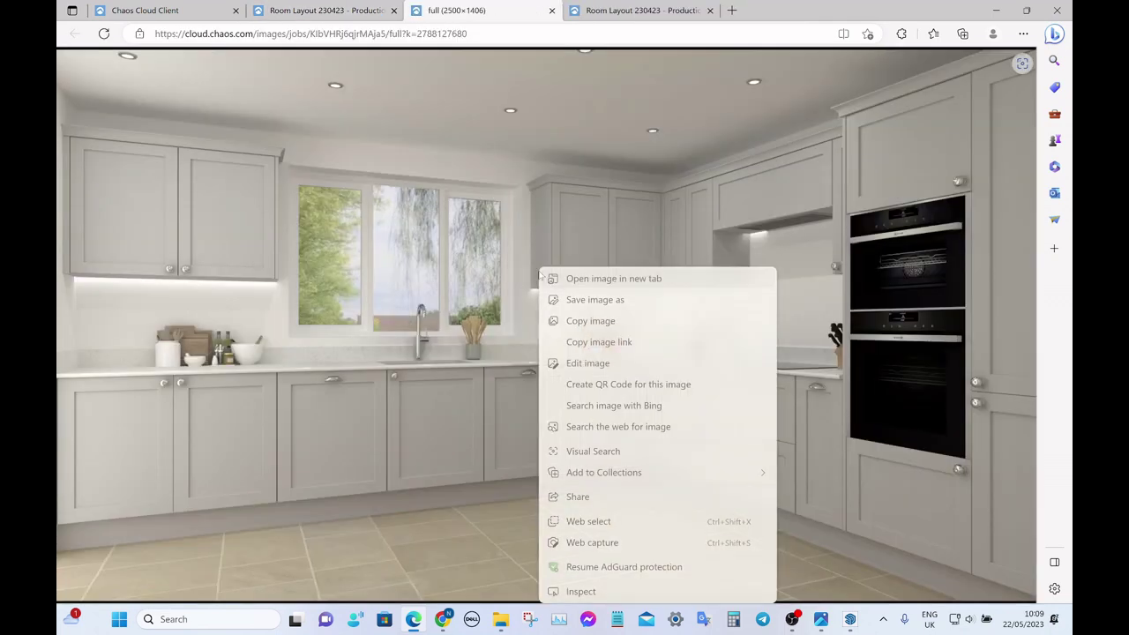
{"action": "left_click", "coordinate": [583, 300]}
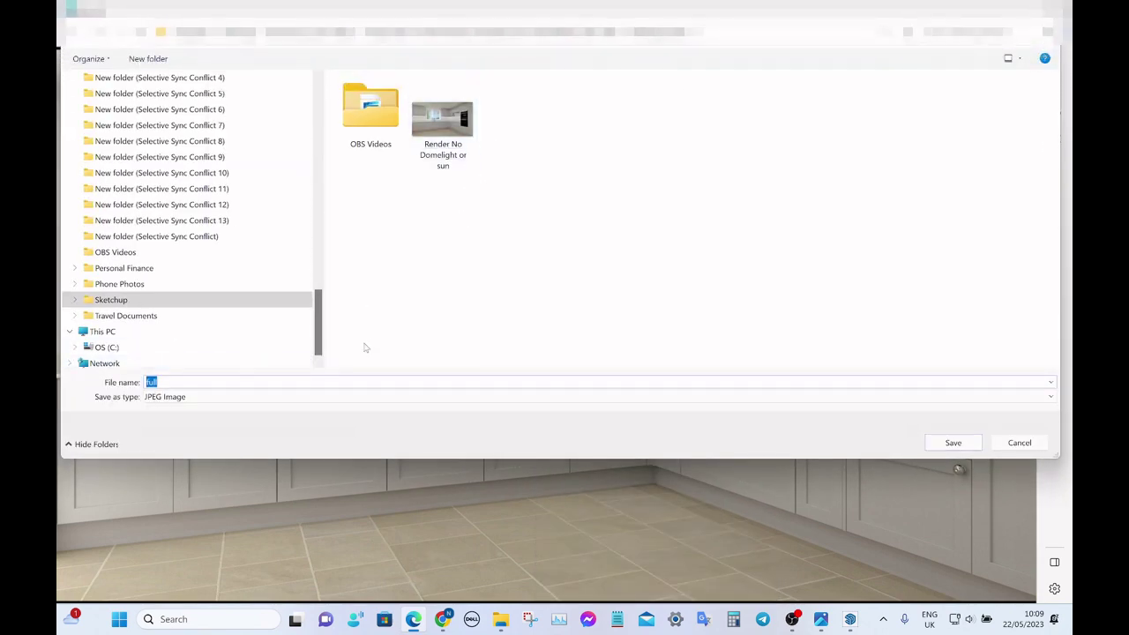
{"action": "type", "text": "Render1"}
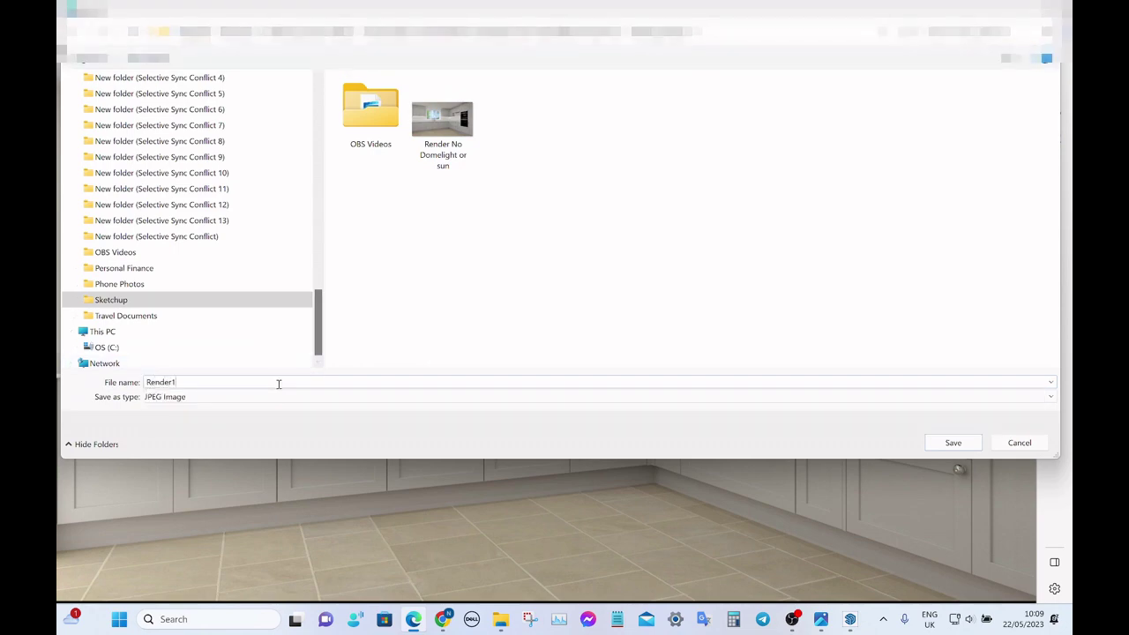
{"action": "key", "text": "Return"}
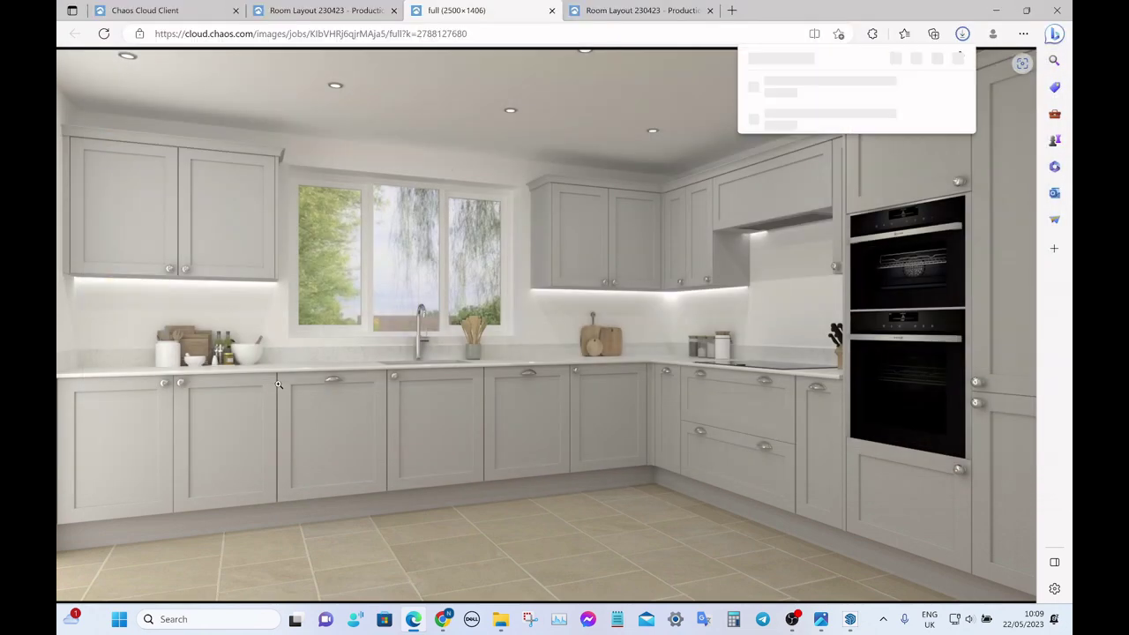
{"action": "left_click", "coordinate": [628, 11]}
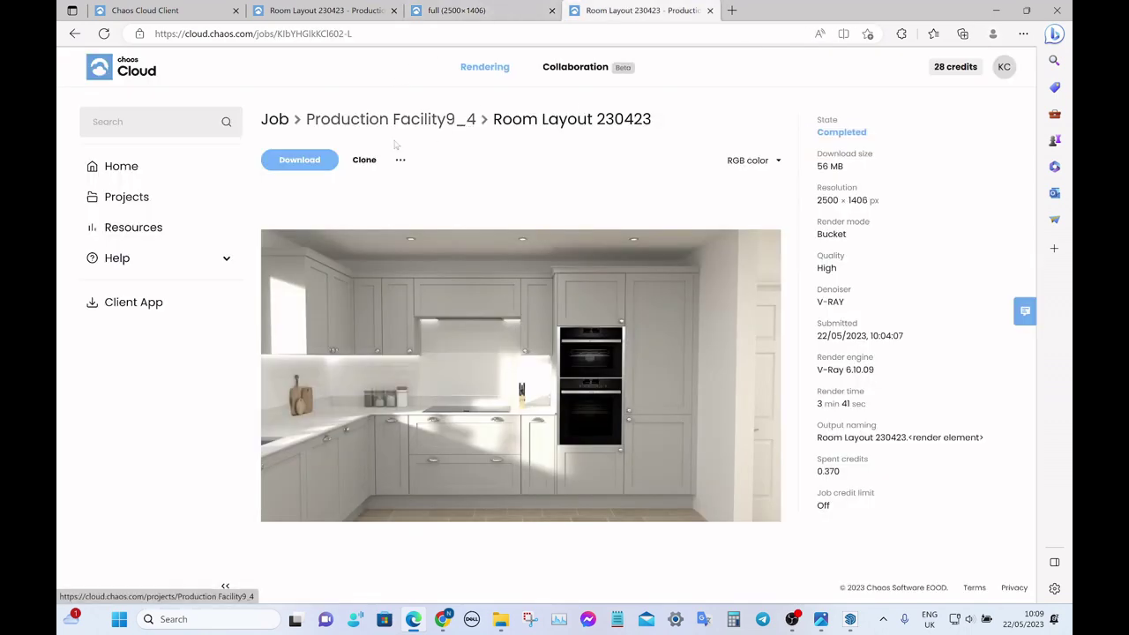
Download the oven-wall job's output zip and save its full-resolution render as Render2.jpeg.
{"action": "left_click", "coordinate": [300, 163]}
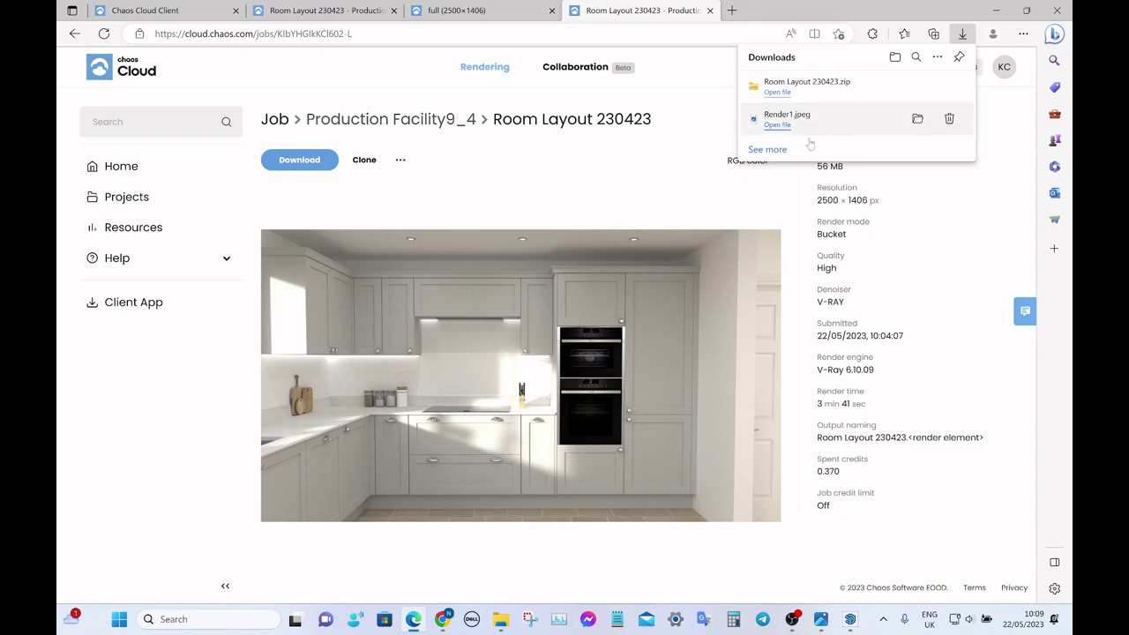
{"action": "left_click", "coordinate": [370, 78]}
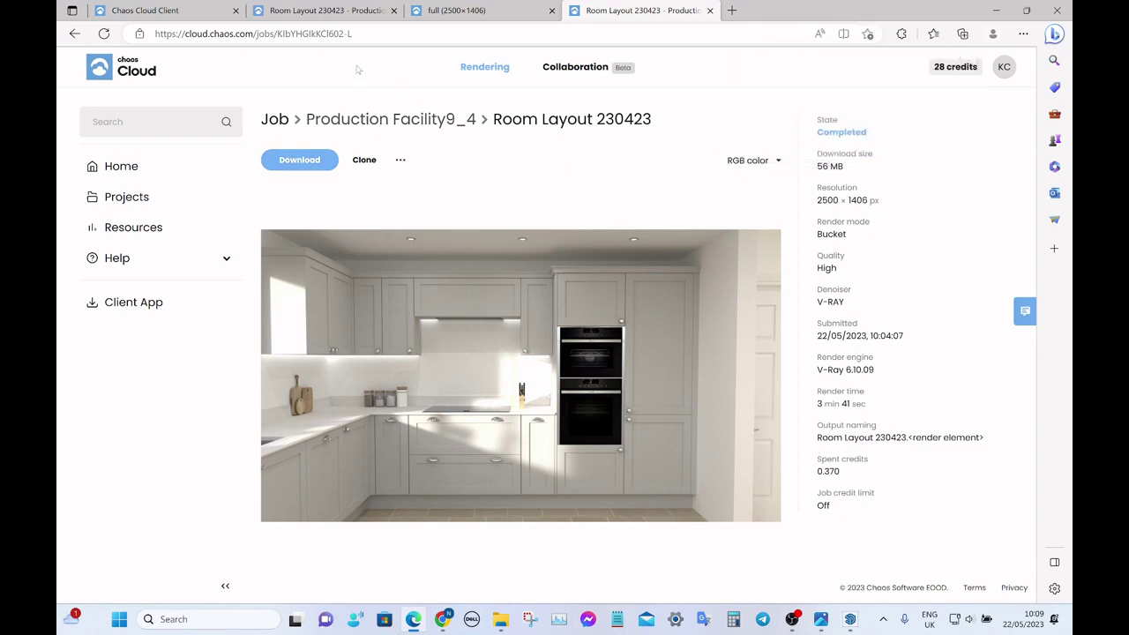
{"action": "left_click", "coordinate": [496, 314]}
{"action": "right_click", "coordinate": [616, 255]}
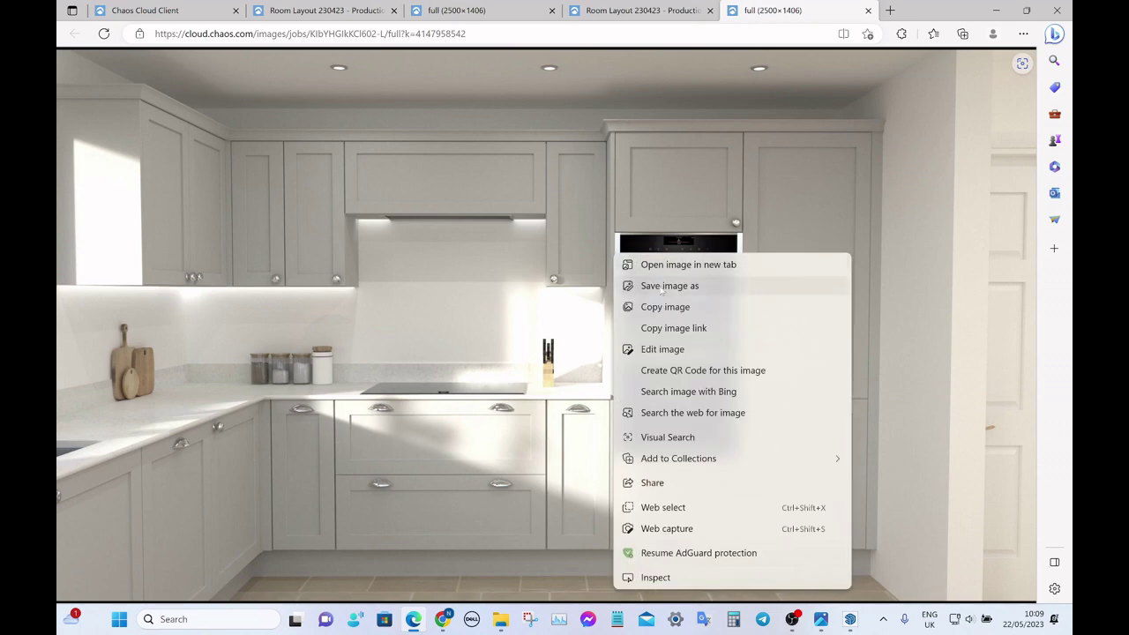
{"action": "left_click", "coordinate": [661, 285]}
{"action": "left_click", "coordinate": [515, 122]}
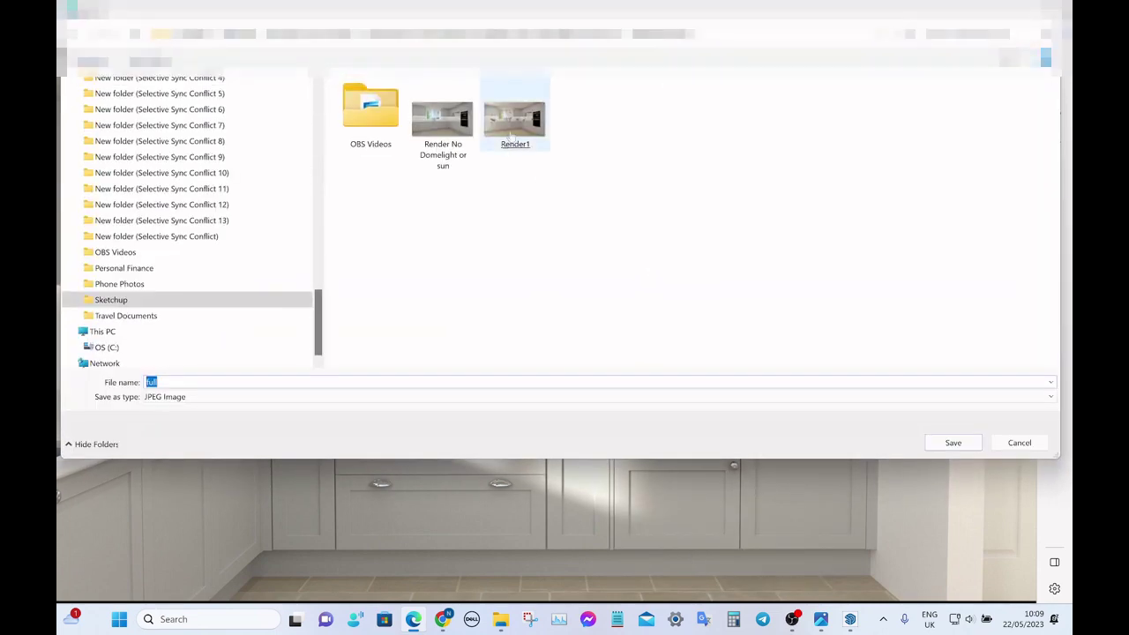
{"action": "double_click", "coordinate": [231, 382]}
{"action": "left_click", "coordinate": [231, 382]}
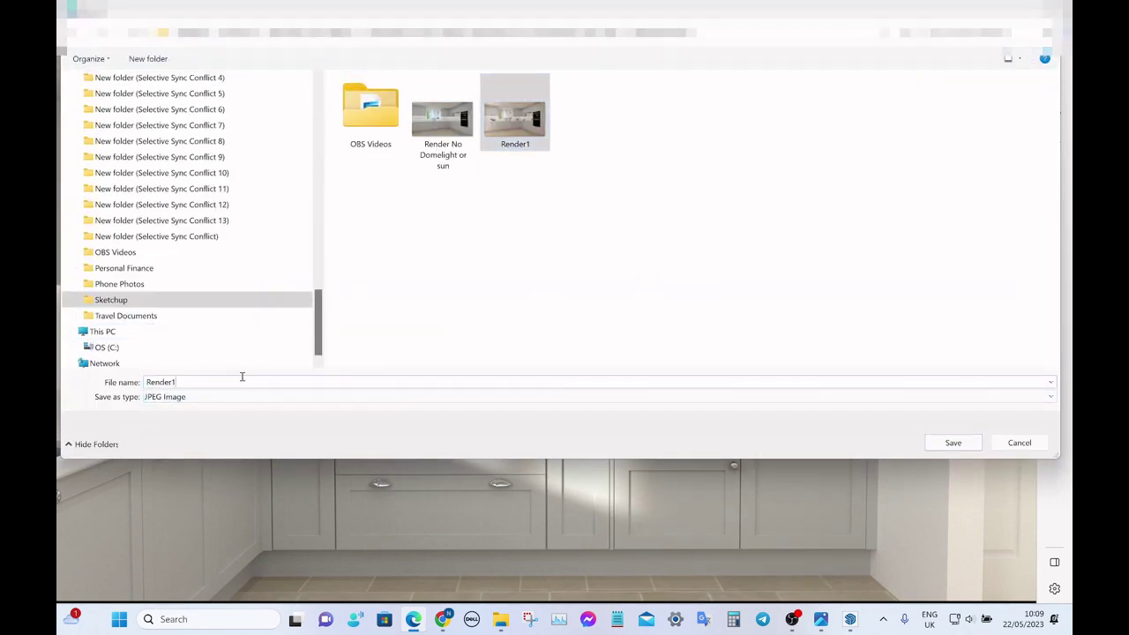
{"action": "key", "text": "BackSpace"}
{"action": "key", "text": "Return"}
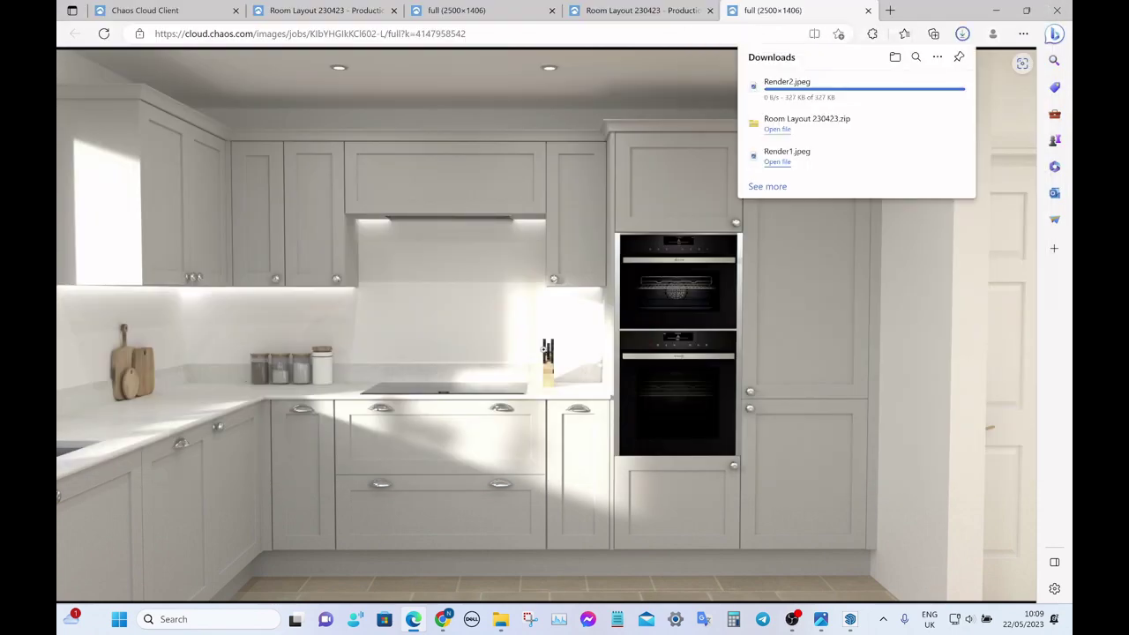
{"action": "left_click", "coordinate": [849, 620]}
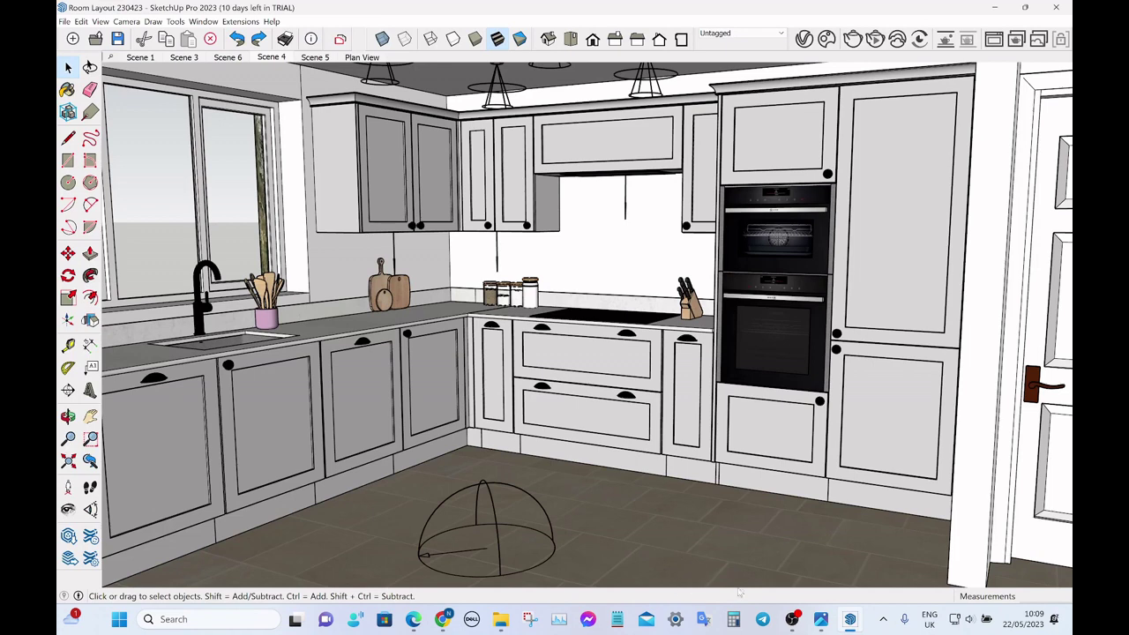
In Photos, view Render1.jpeg and Render2.jpeg, then return to Render Dome Light.jpg.
{"action": "left_click", "coordinate": [821, 619]}
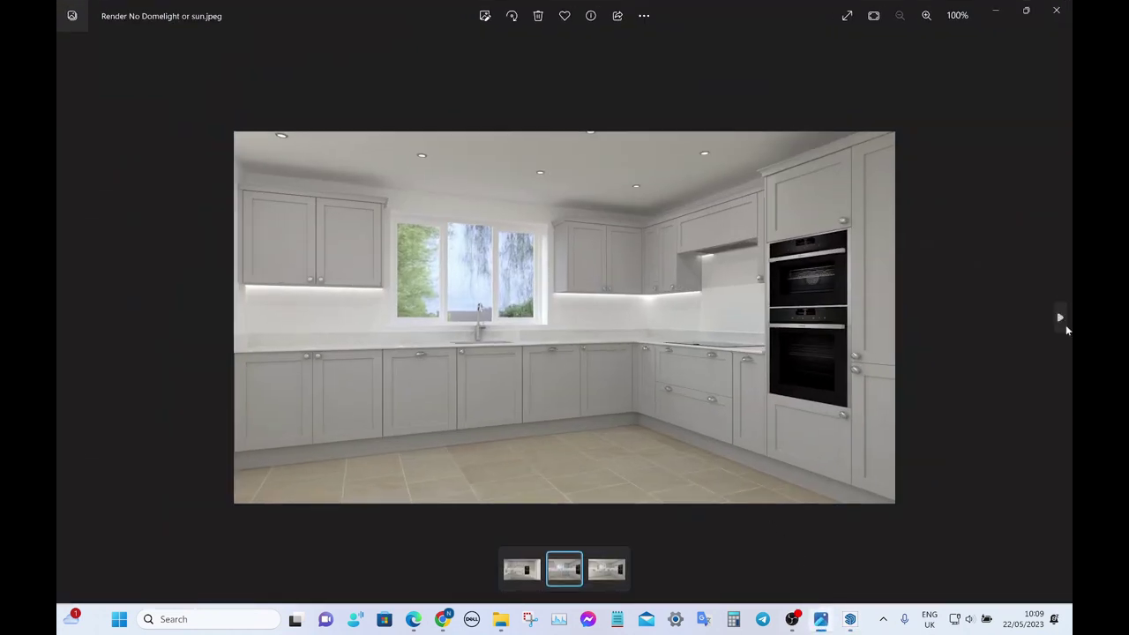
{"action": "left_click", "coordinate": [1060, 320]}
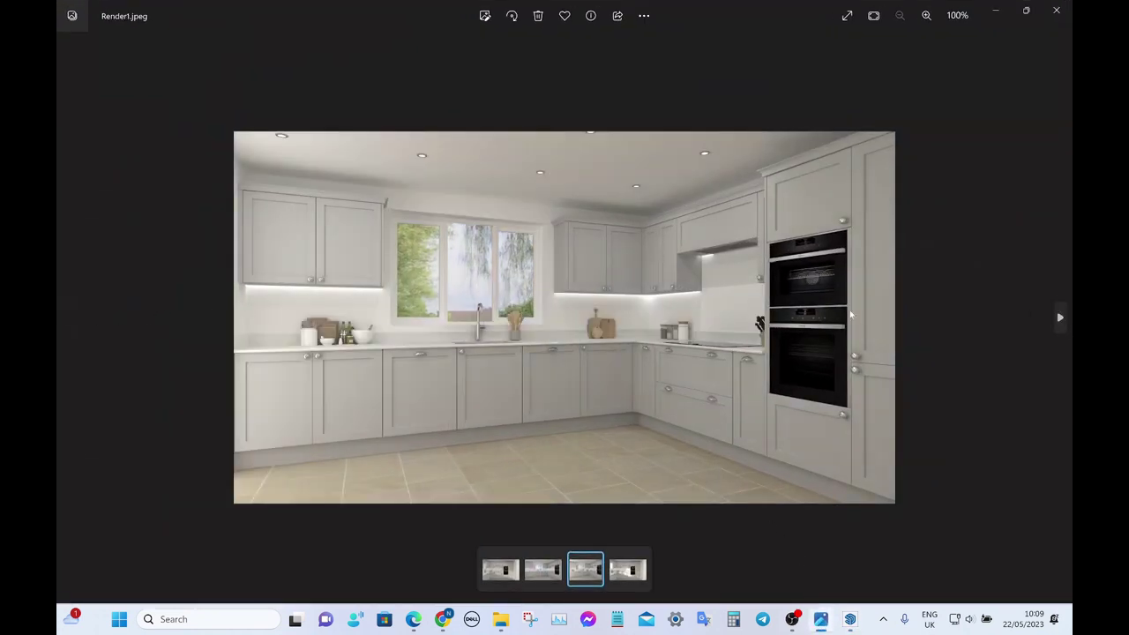
{"action": "left_click", "coordinate": [1064, 321]}
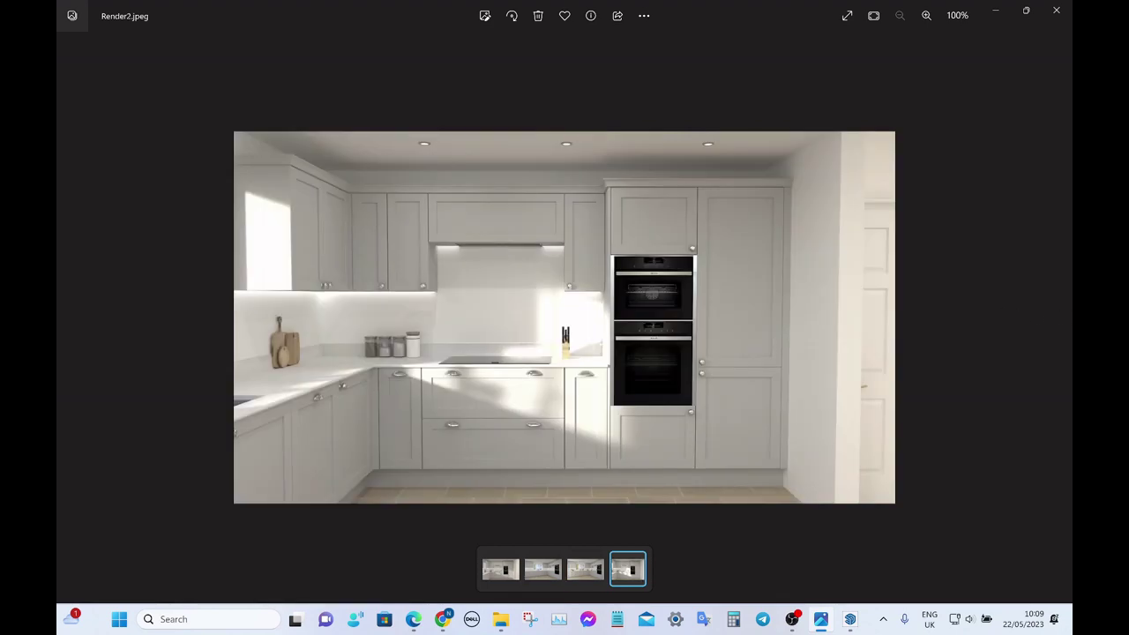
{"action": "left_click", "coordinate": [63, 318]}
{"action": "left_click", "coordinate": [63, 317]}
{"action": "left_click", "coordinate": [66, 316]}
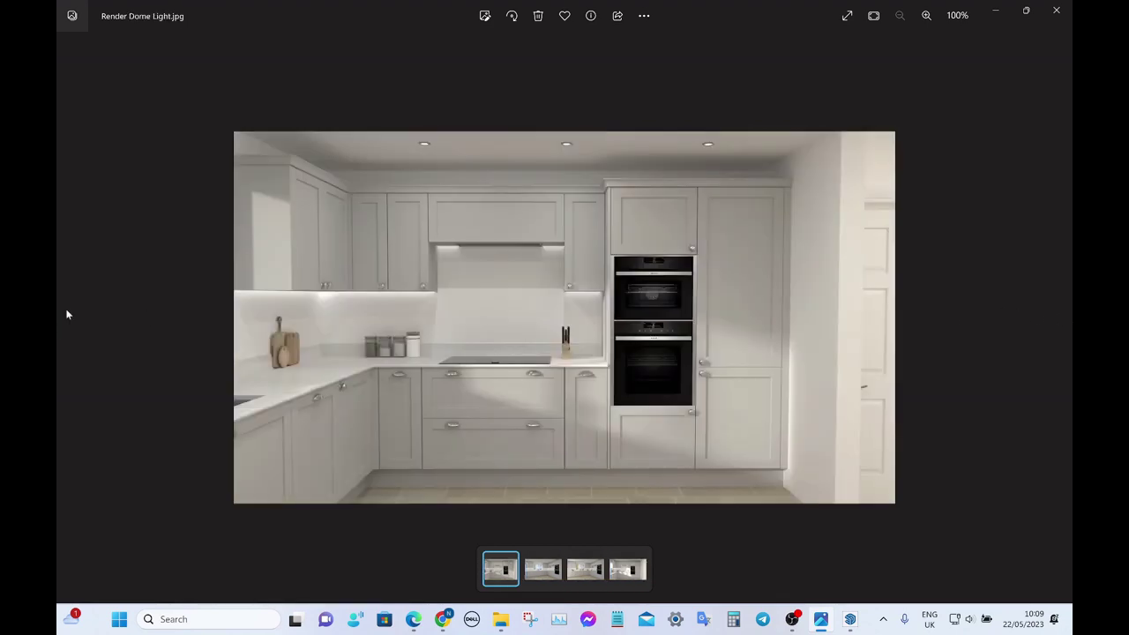